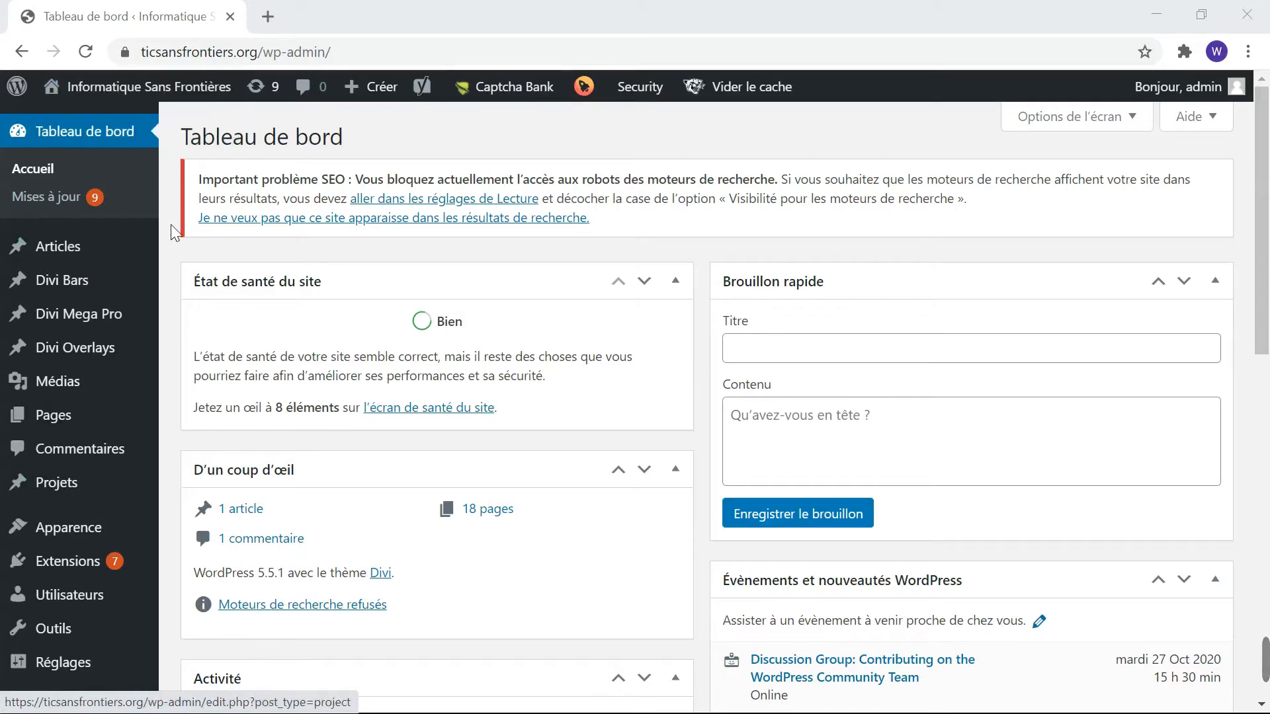
# Open the site's home page in the Visual Builder and show the background (Fond) settings of the hero section
pyautogui.click(168, 91)
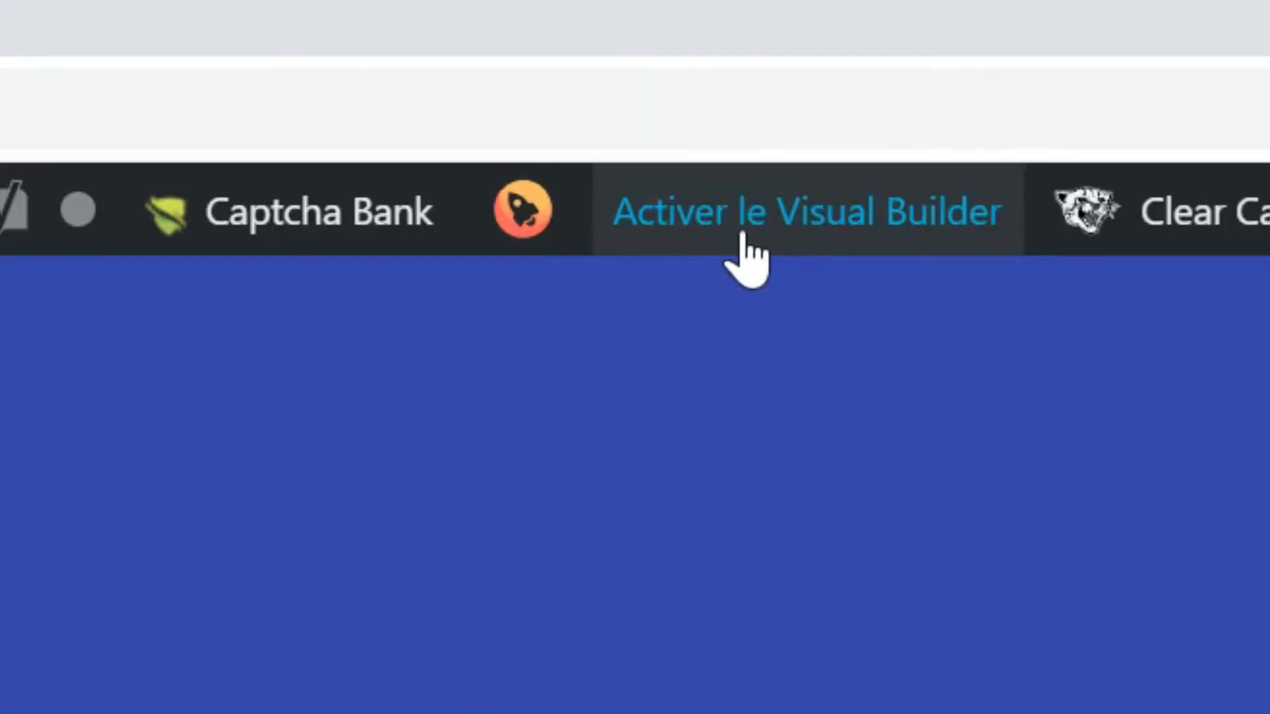
pyautogui.click(742, 235)
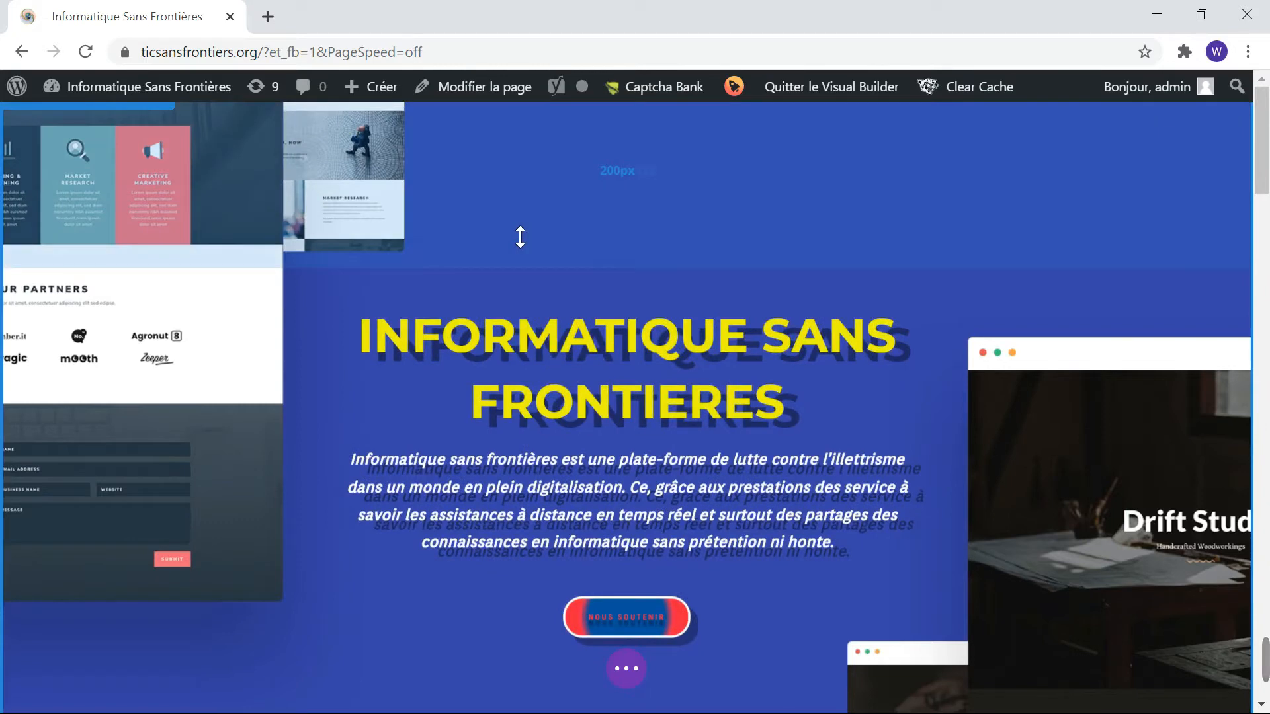
pyautogui.click(520, 237)
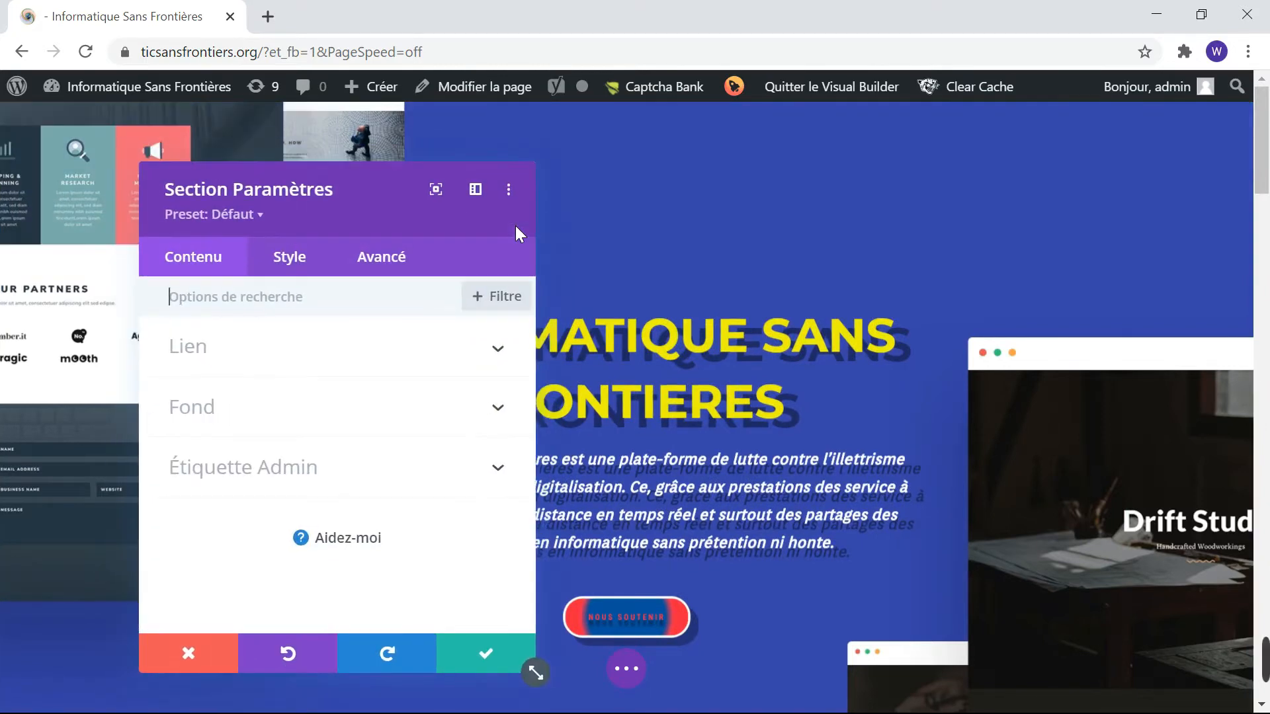
pyautogui.click(428, 423)
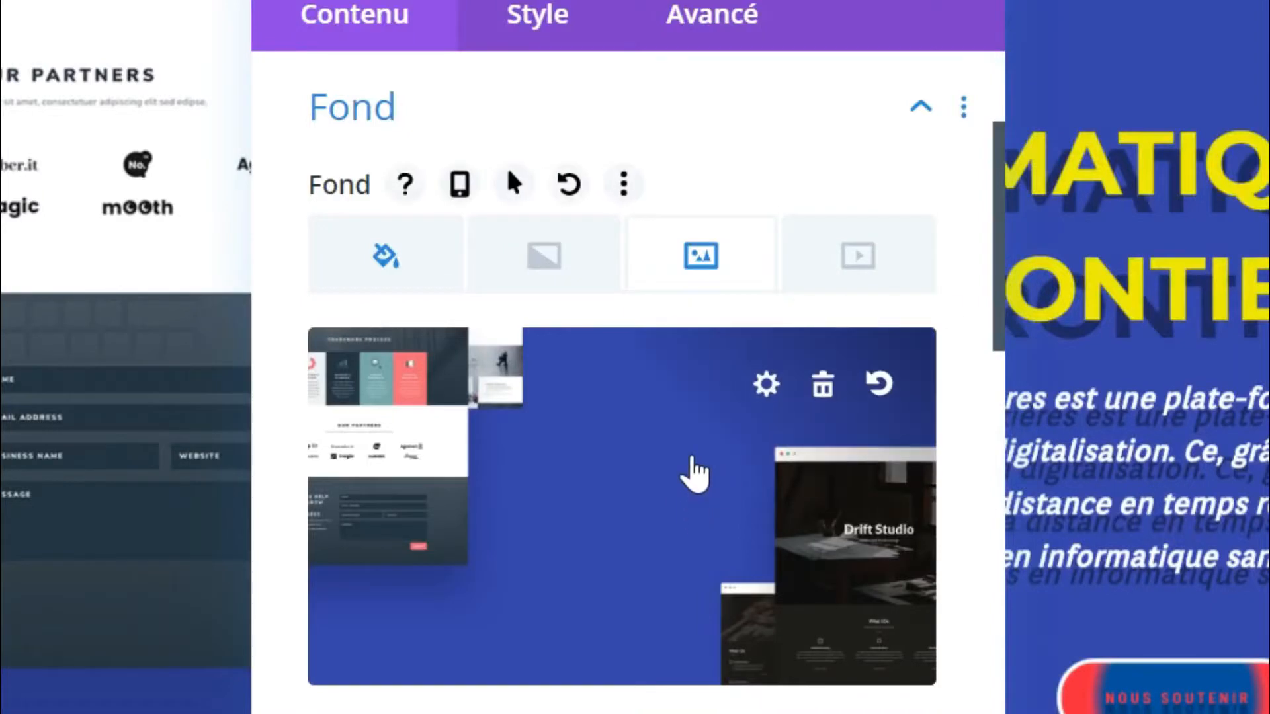
# Replace the hero section's background image with an uploaded picture showing the woman with a phone, the atom and the SEO tag
pyautogui.scroll(-5, 694, 473)
pyautogui.scroll(3, 695, 472)
pyautogui.scroll(-1, 695, 473)
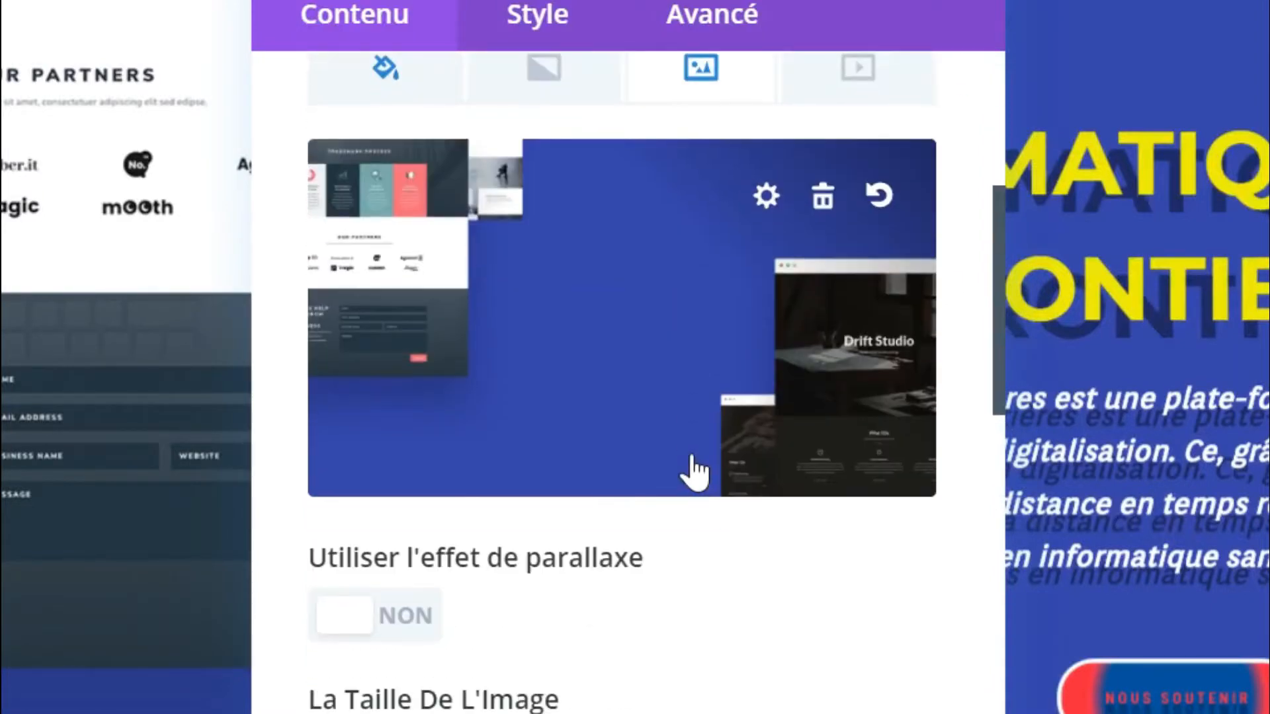
pyautogui.scroll(-3, 695, 473)
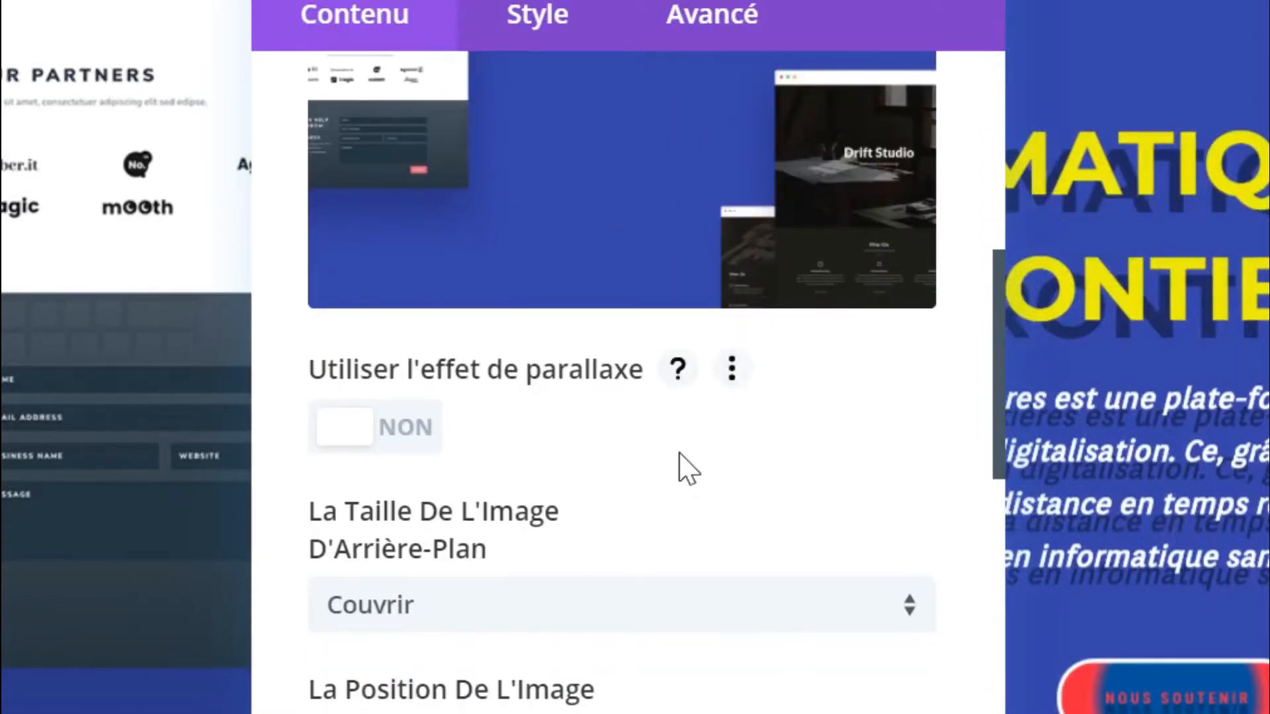
pyautogui.scroll(-3, 685, 468)
pyautogui.scroll(-3, 685, 468)
pyautogui.scroll(9, 687, 470)
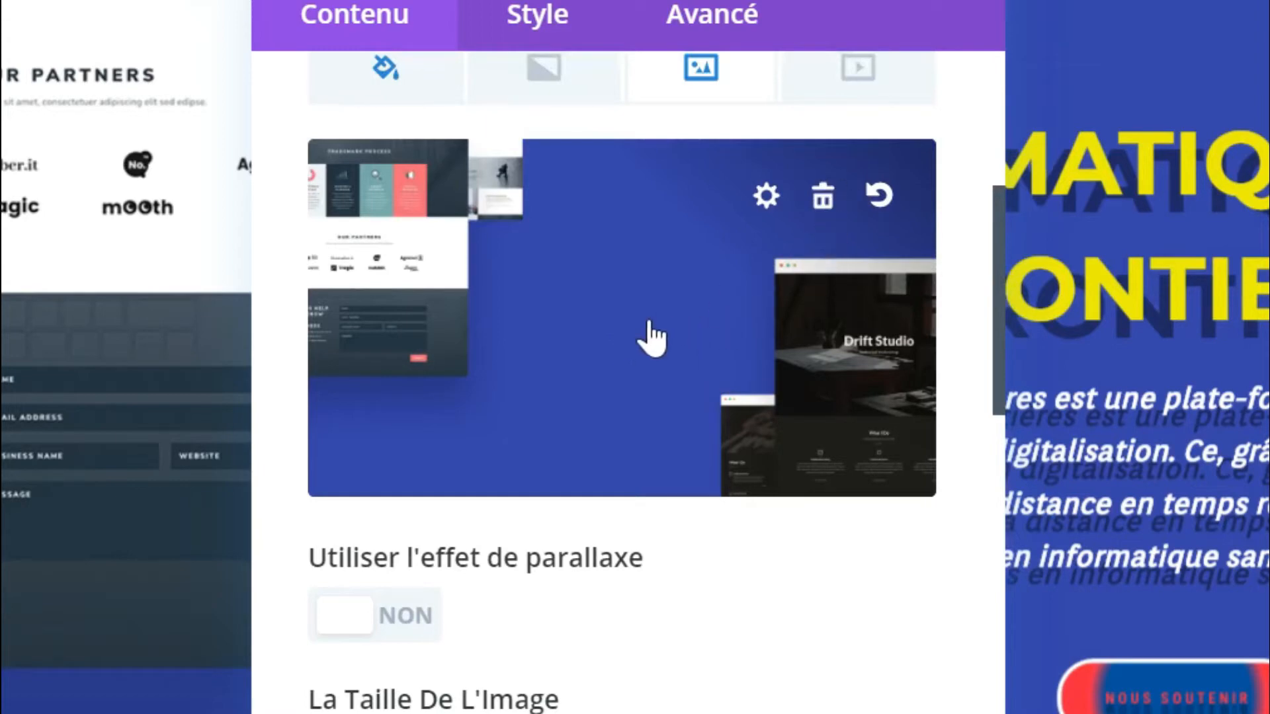
pyautogui.click(630, 337)
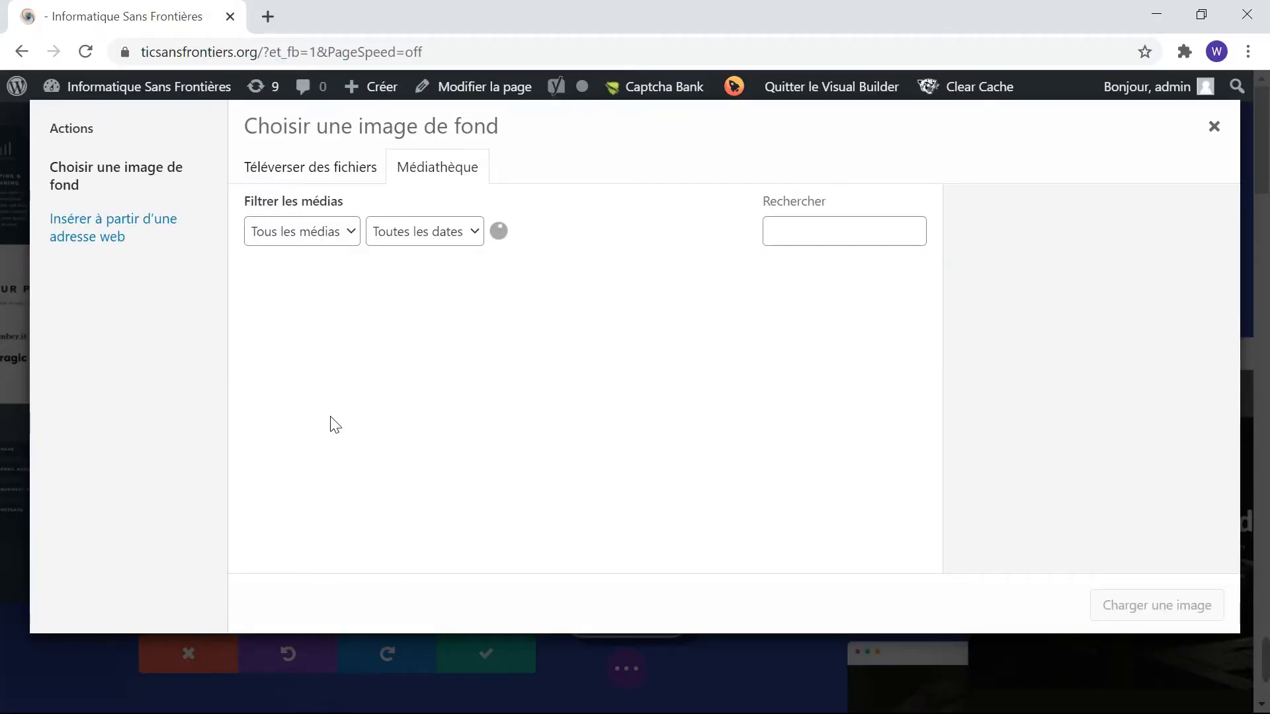
pyautogui.click(332, 180)
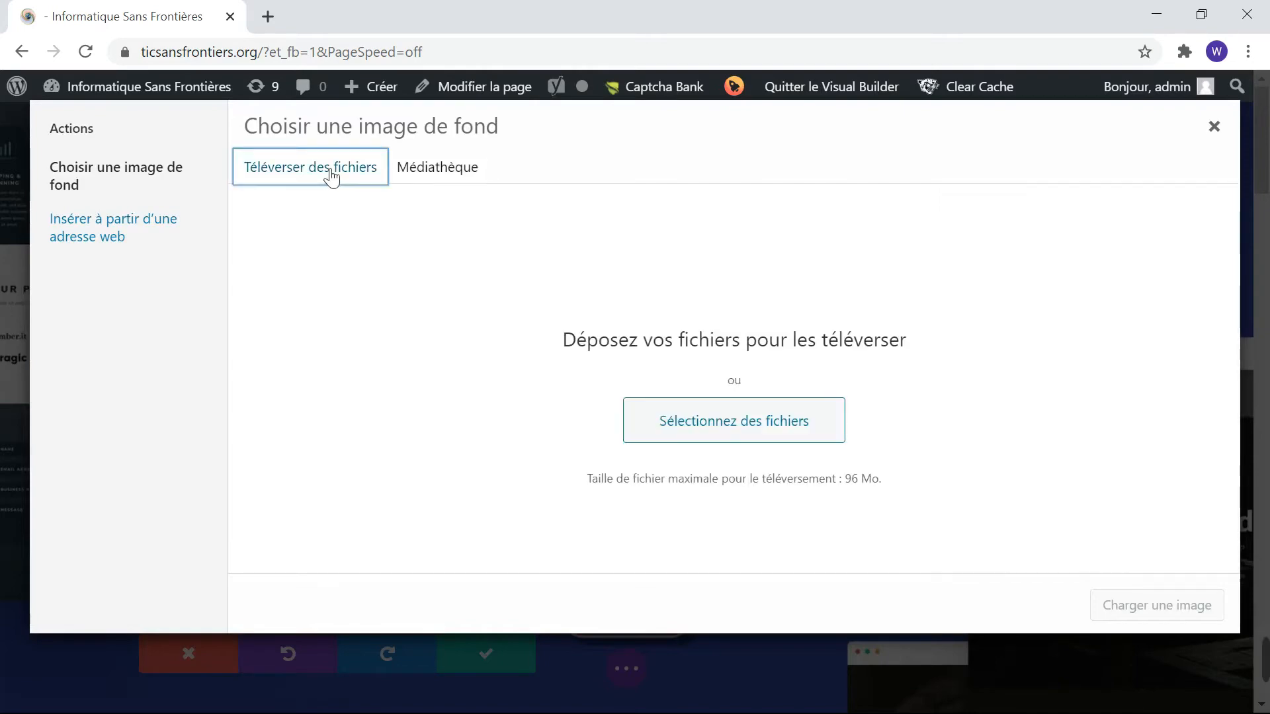
pyautogui.click(731, 429)
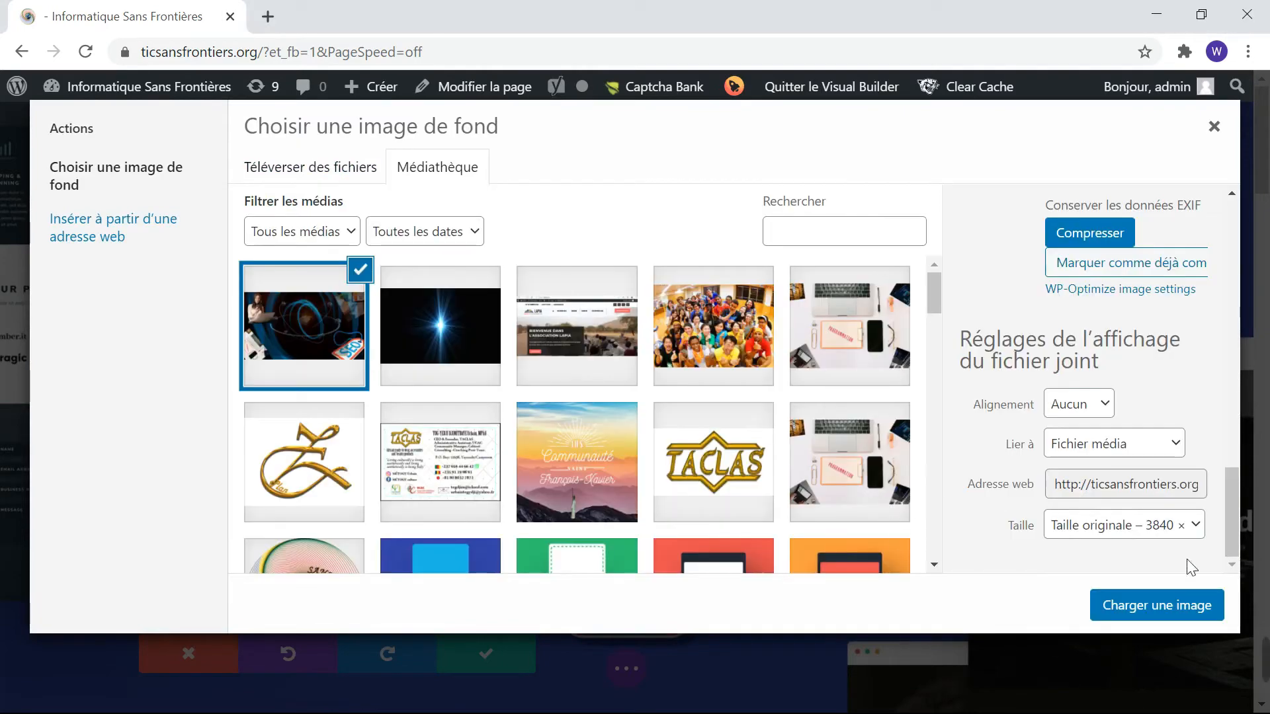
pyautogui.click(1179, 615)
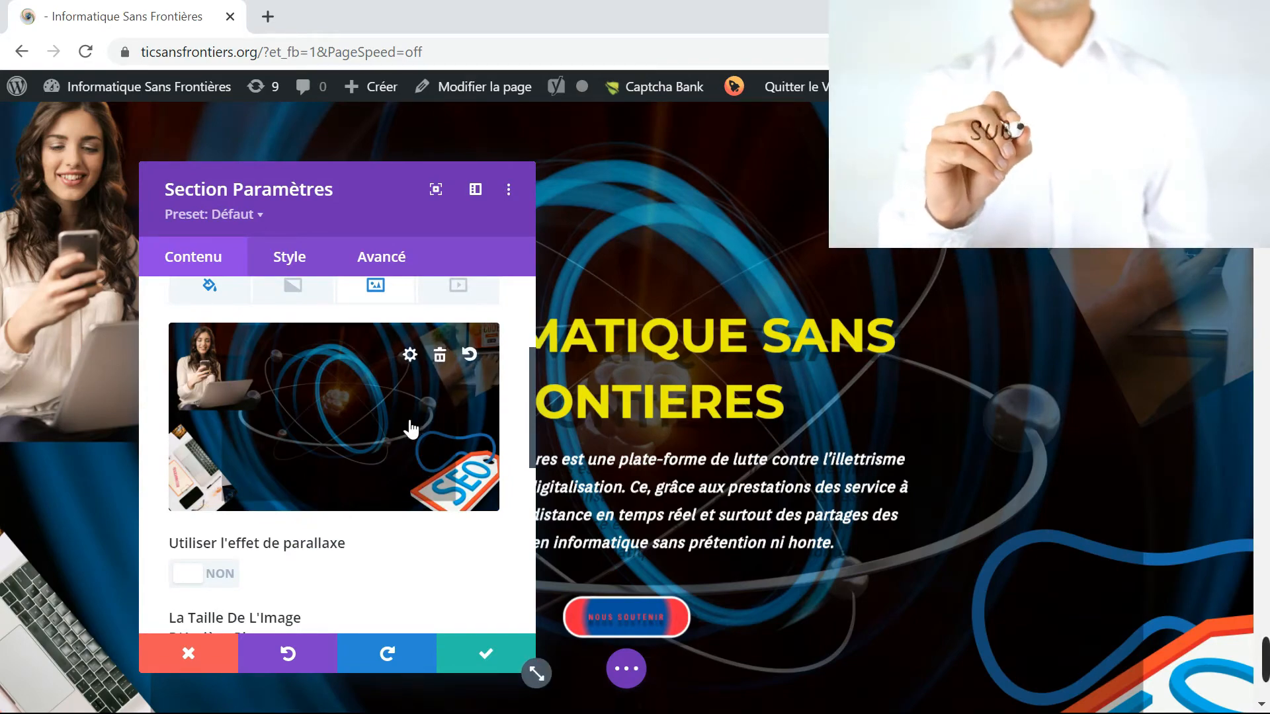
# Try the parallax effect on the background image, preview it across the page, and turn it off again
pyautogui.scroll(-6, 921, 447)
pyautogui.scroll(6, 922, 453)
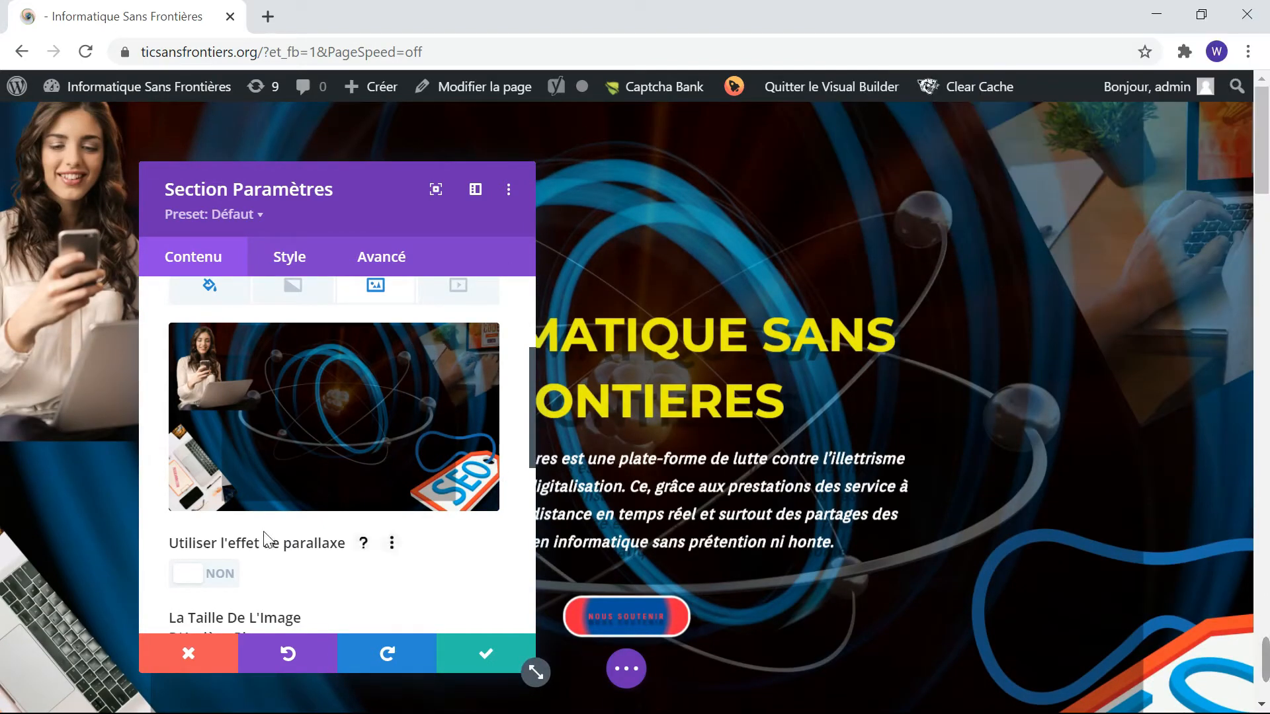
pyautogui.scroll(3, 264, 528)
pyautogui.scroll(-6, 389, 435)
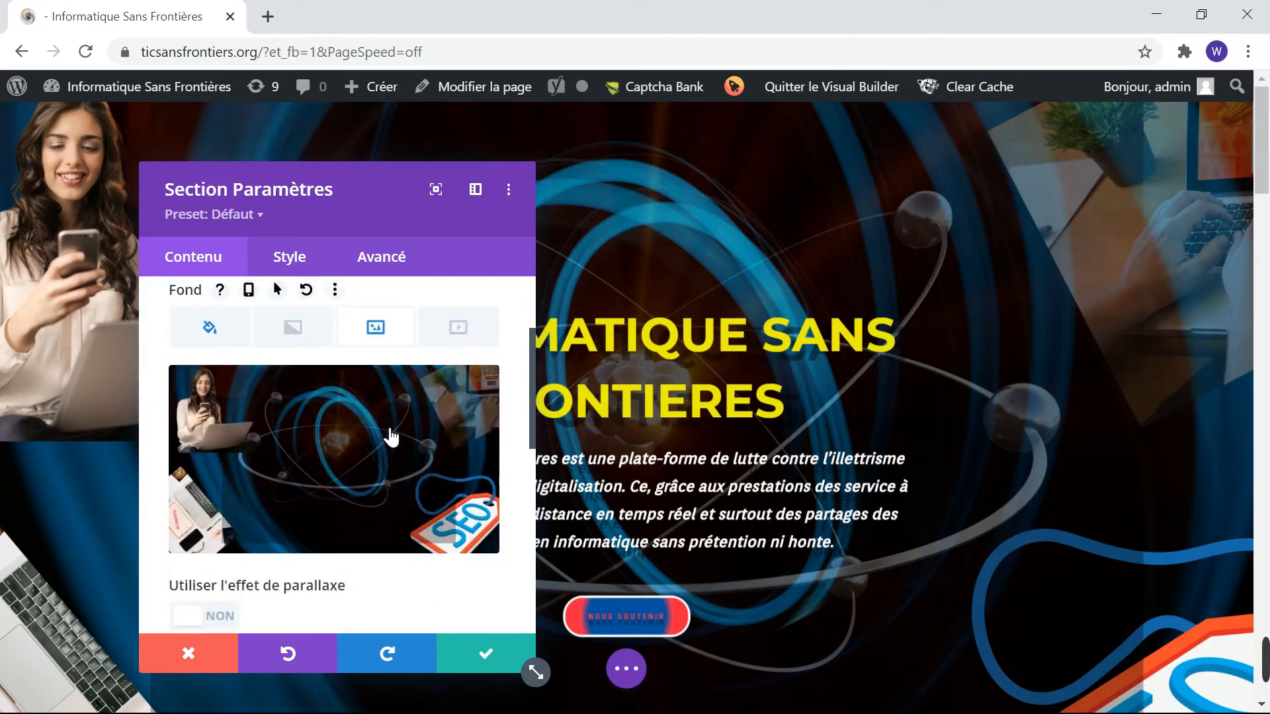
pyautogui.scroll(3, 388, 435)
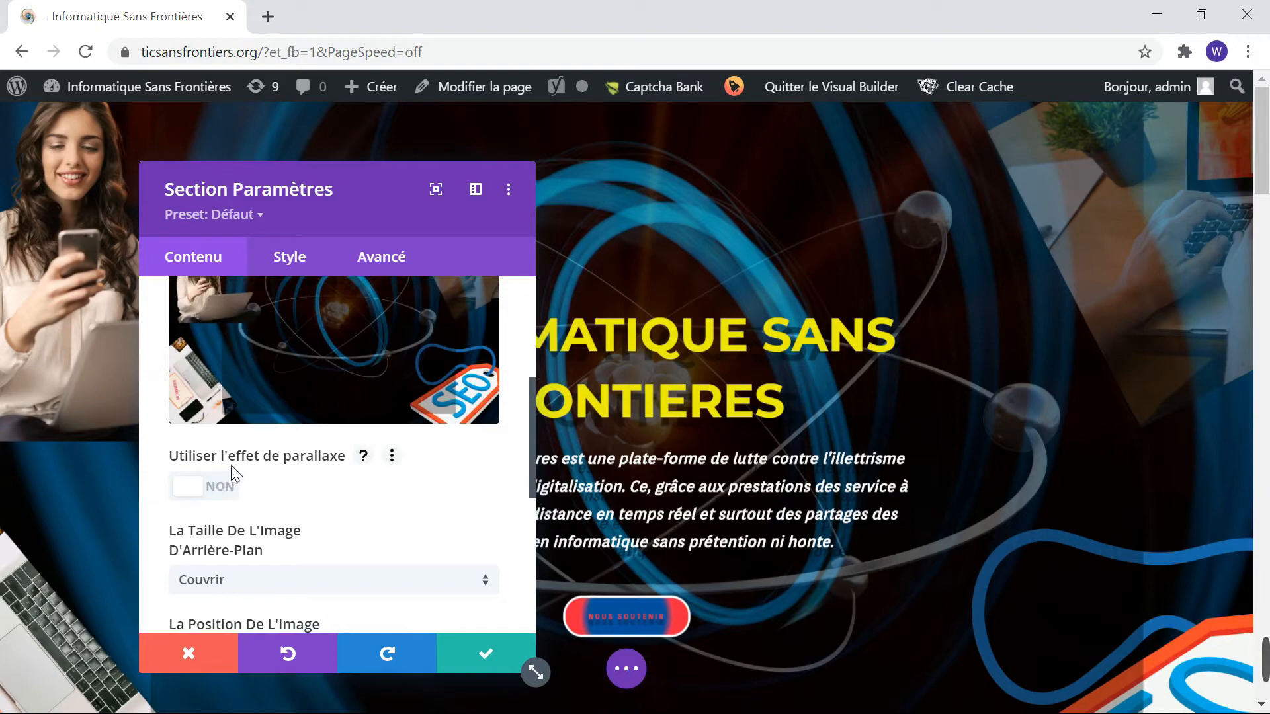
pyautogui.click(181, 489)
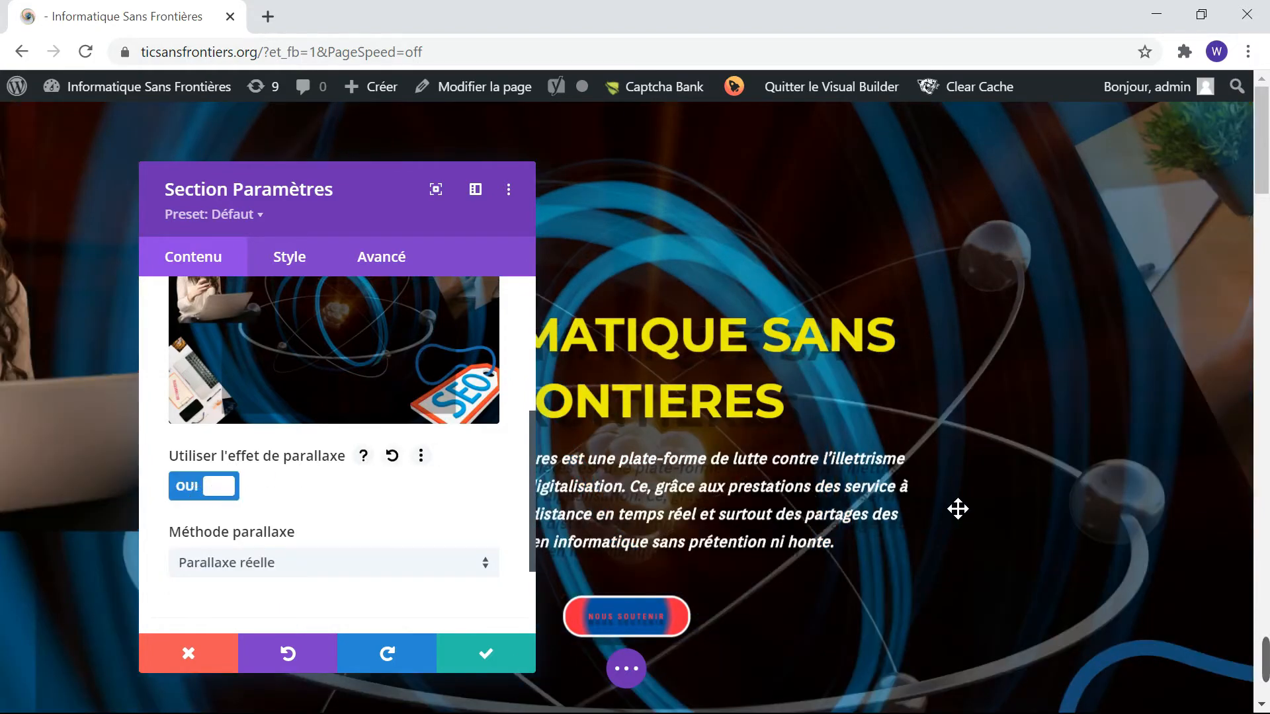
pyautogui.scroll(-12, 957, 508)
pyautogui.scroll(12, 958, 508)
pyautogui.scroll(-2, 957, 509)
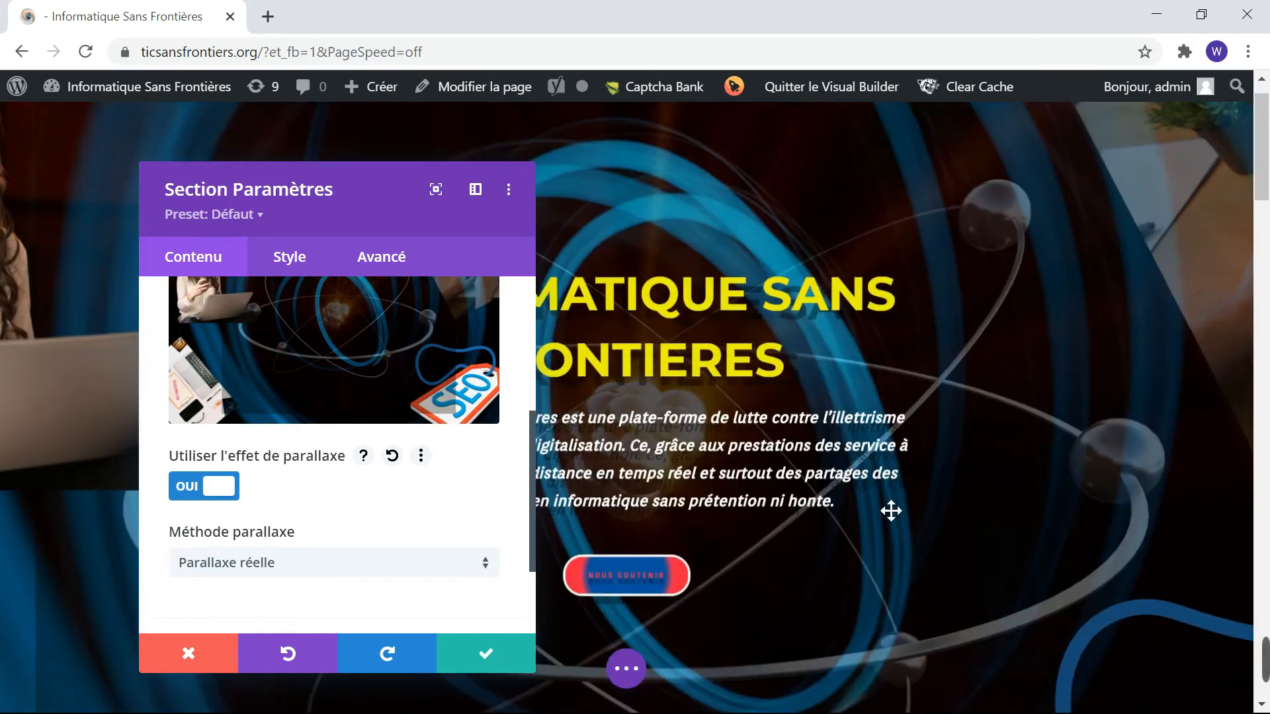
pyautogui.click(203, 493)
# Set the background image size to Ajustement
pyautogui.scroll(-2, 299, 487)
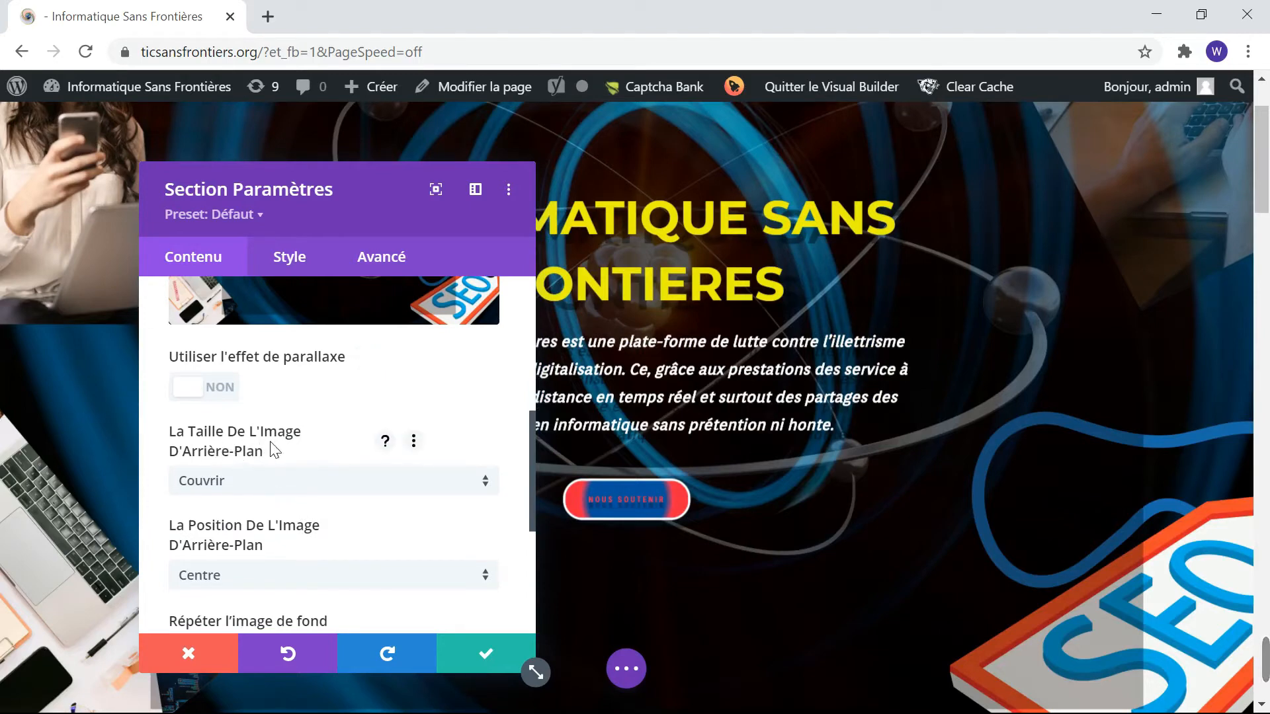
pyautogui.click(485, 492)
pyautogui.click(403, 530)
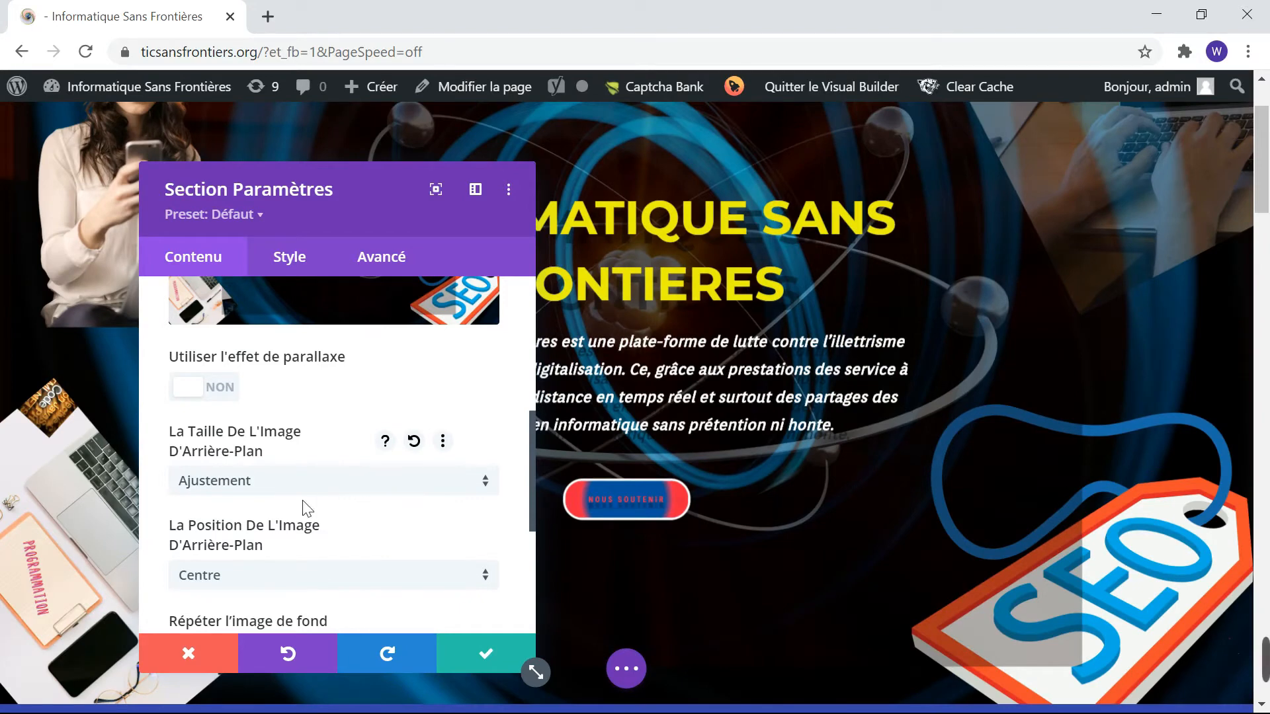
# Try the Taille Réelle background image size, return to Ajustement, and check how the image fits the section
pyautogui.click(486, 487)
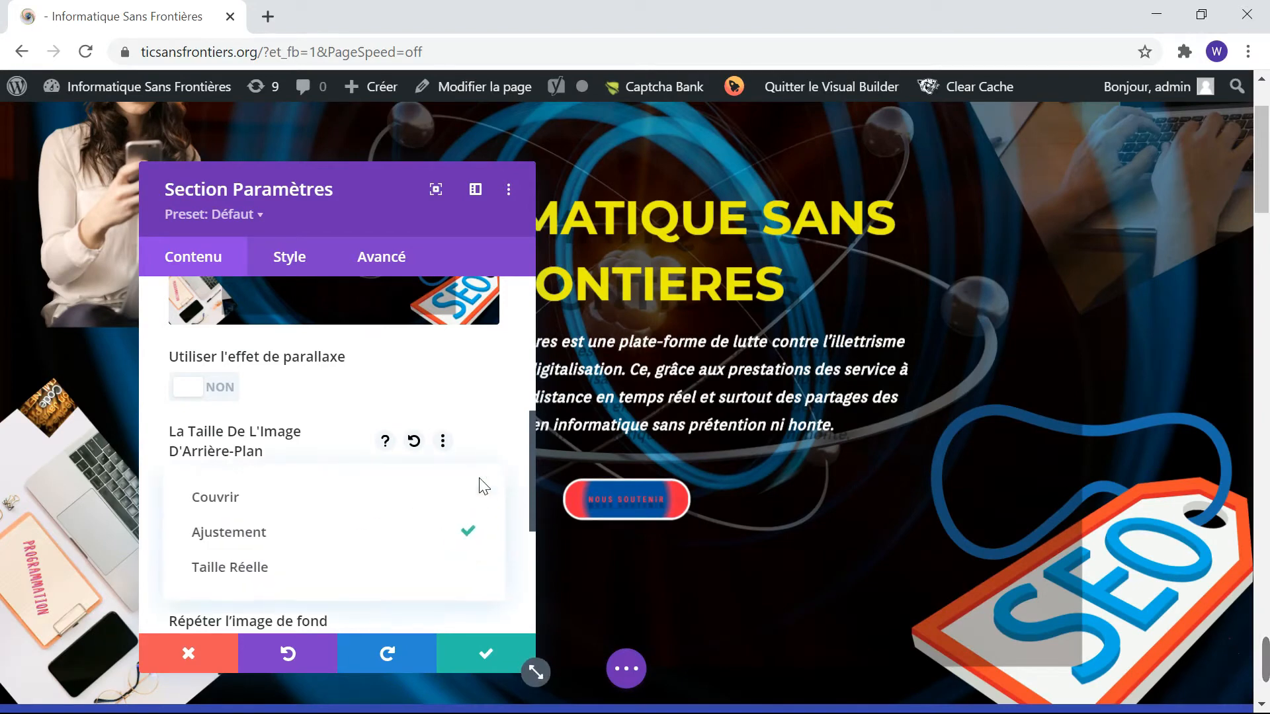
pyautogui.click(325, 576)
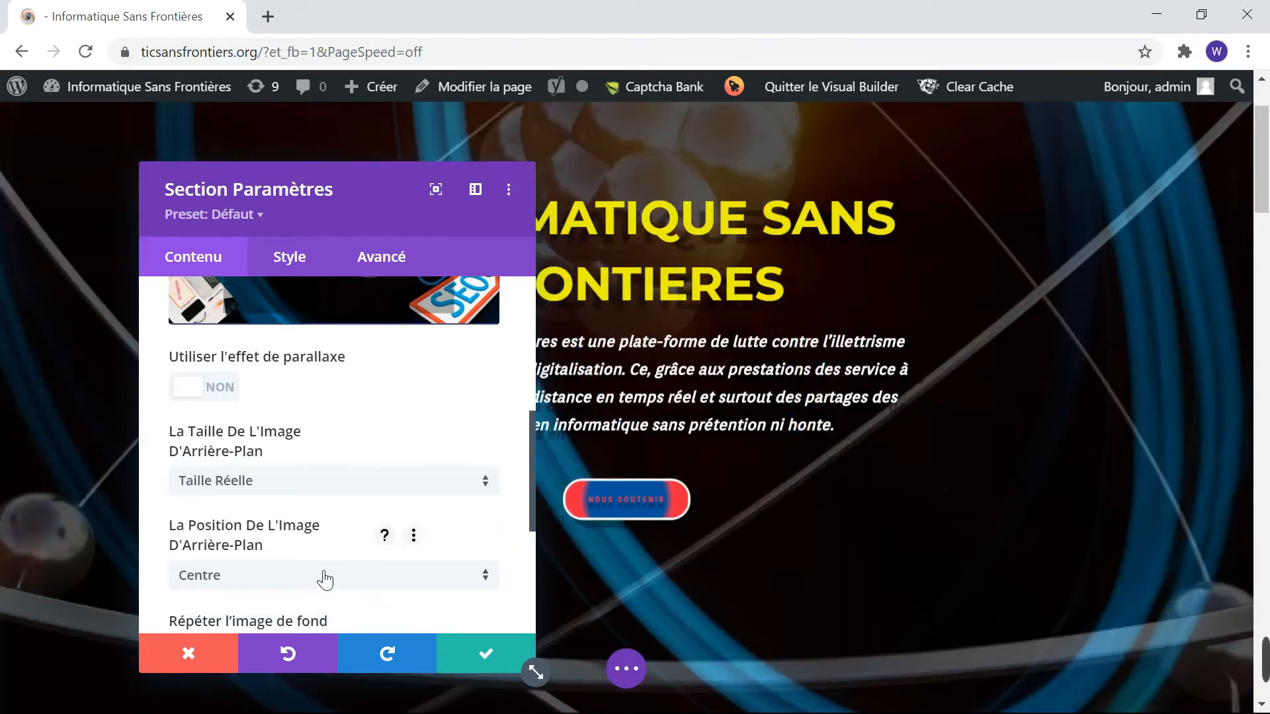
pyautogui.click(486, 493)
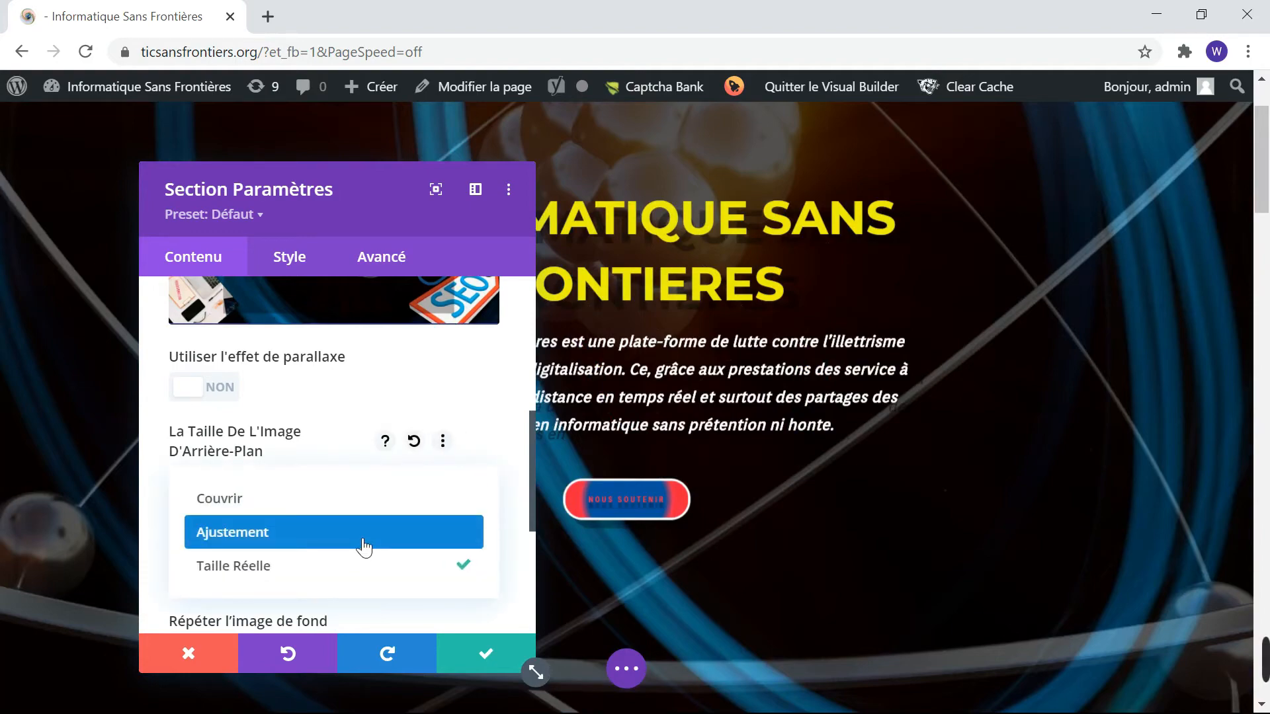
pyautogui.click(363, 546)
pyautogui.scroll(-6, 1099, 373)
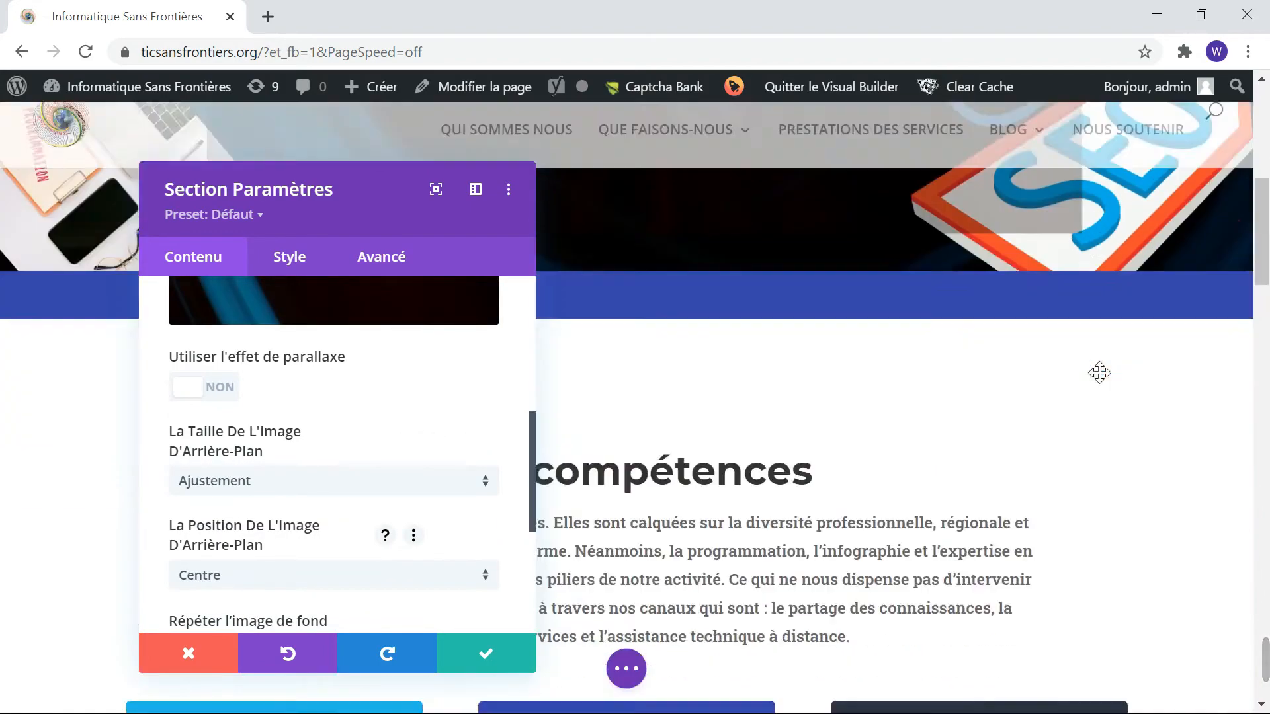
pyautogui.scroll(6, 1099, 373)
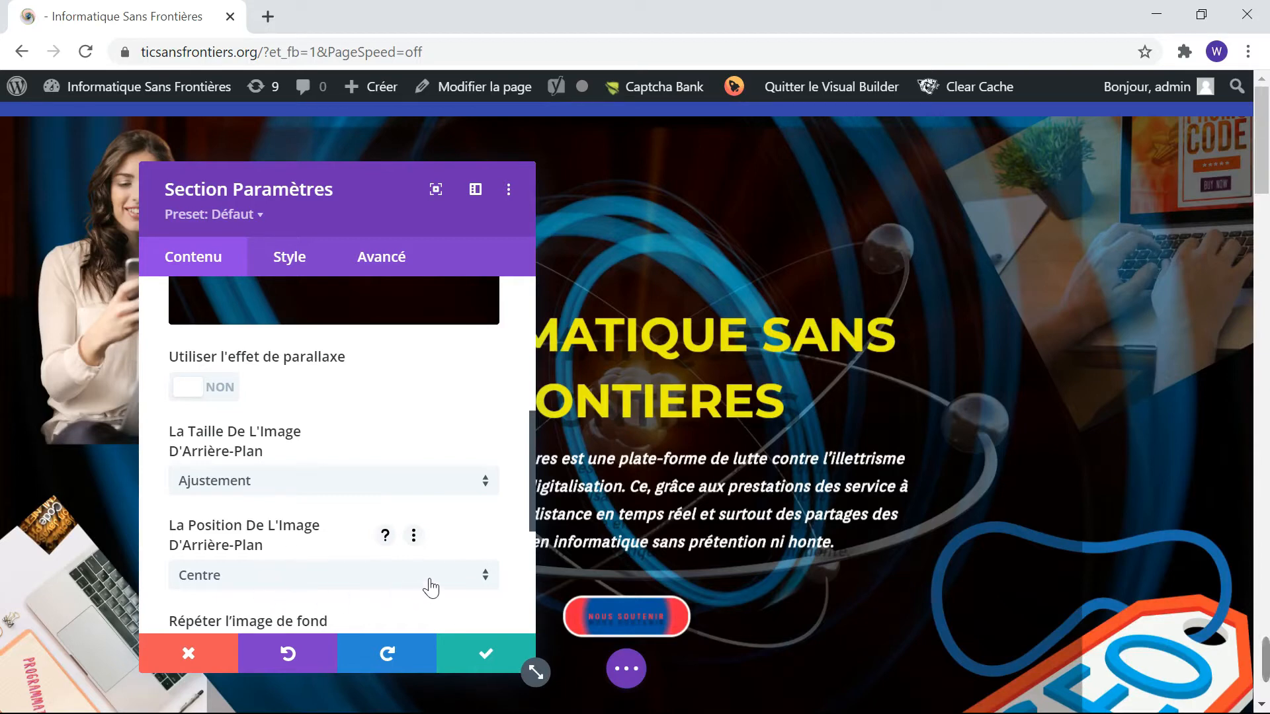
# Try the En Bas À Gauche position for the background image, and set it back to Centre
pyautogui.scroll(-2, 430, 586)
pyautogui.click(485, 494)
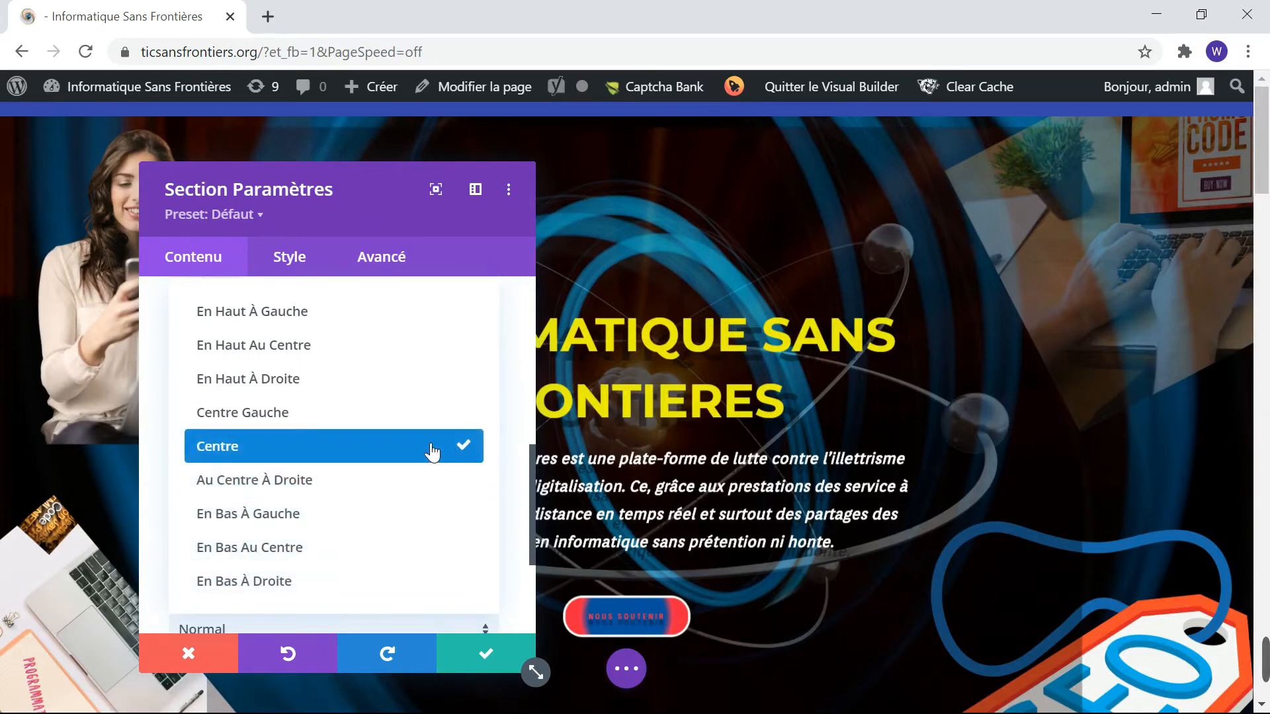
pyautogui.click(430, 450)
pyautogui.click(477, 482)
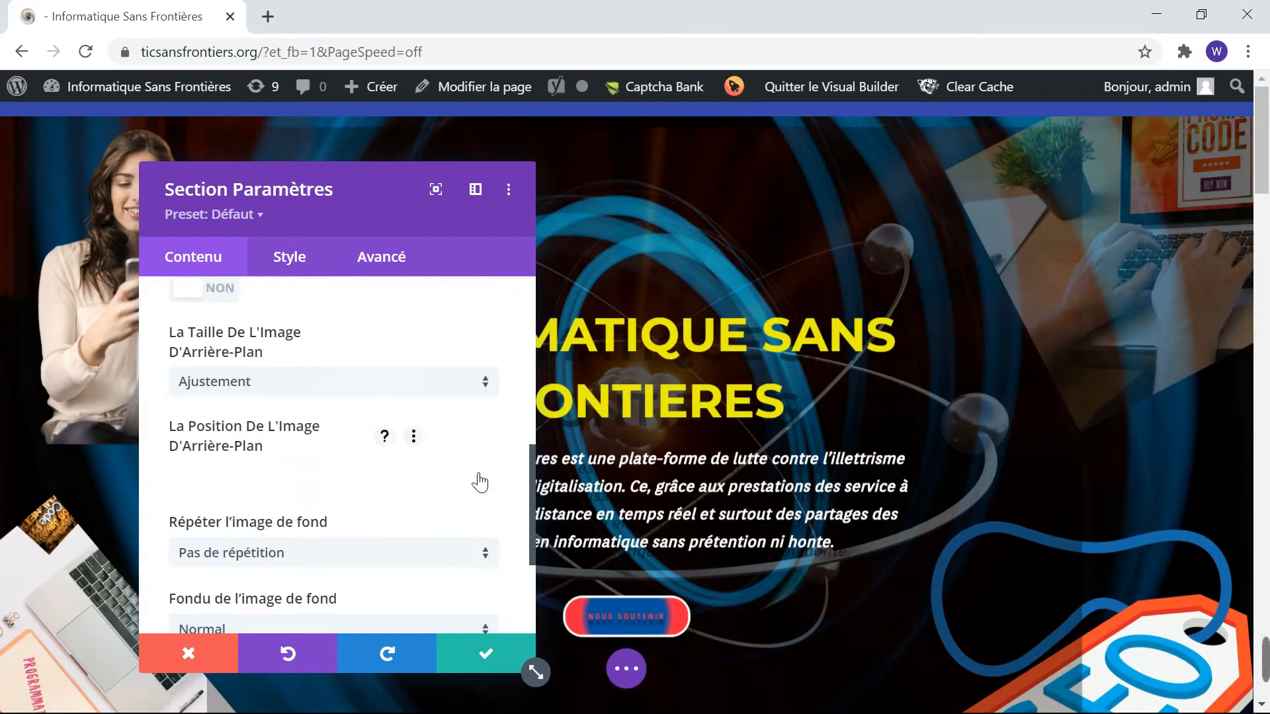
pyautogui.click(374, 520)
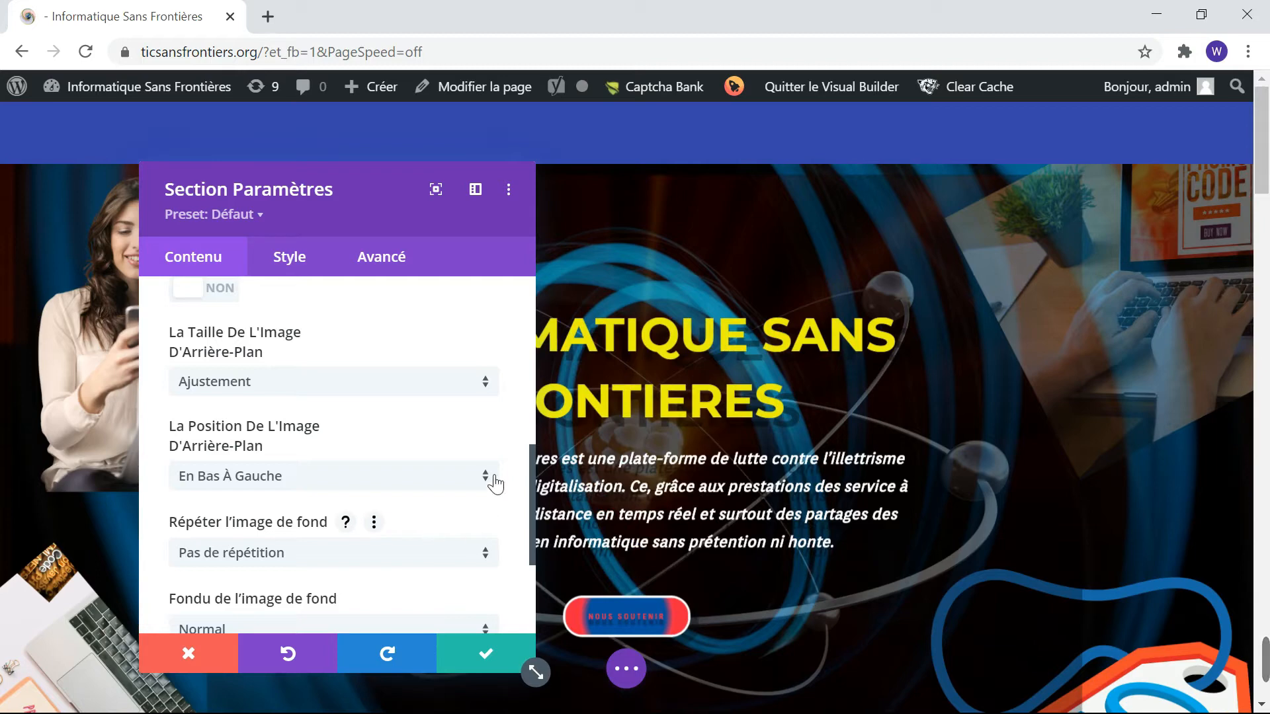
pyautogui.click(488, 476)
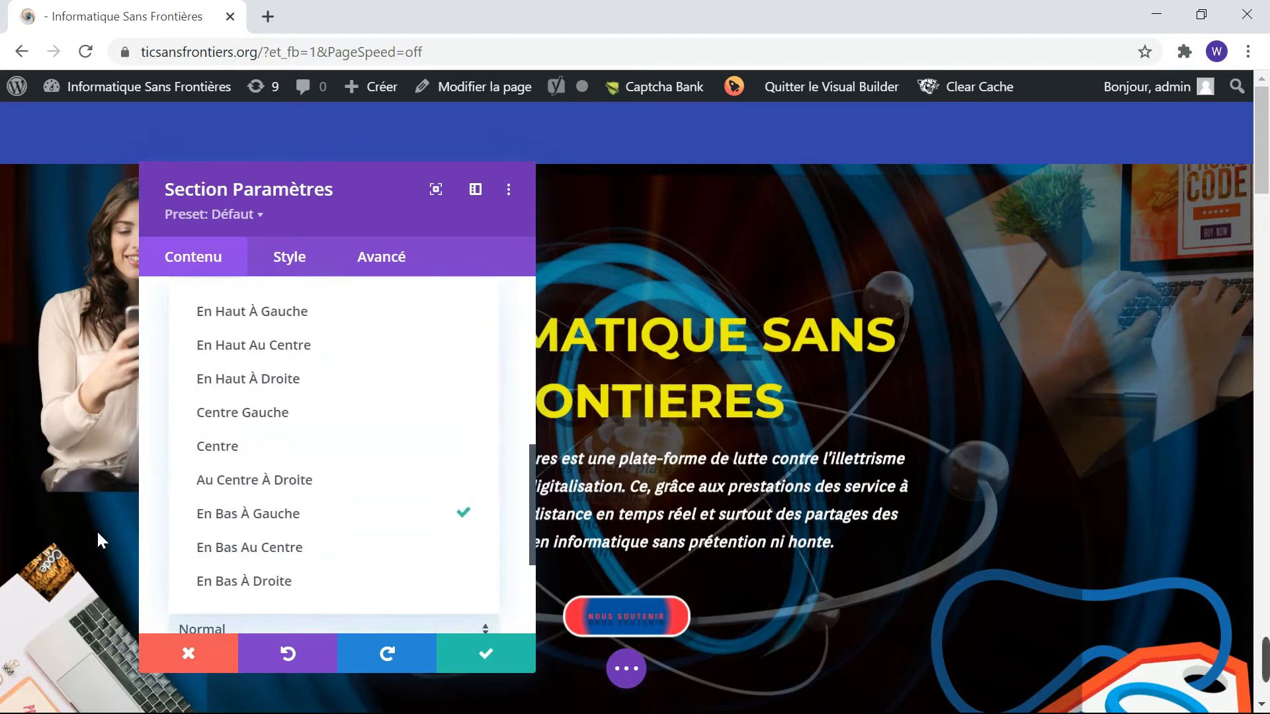
pyautogui.click(149, 542)
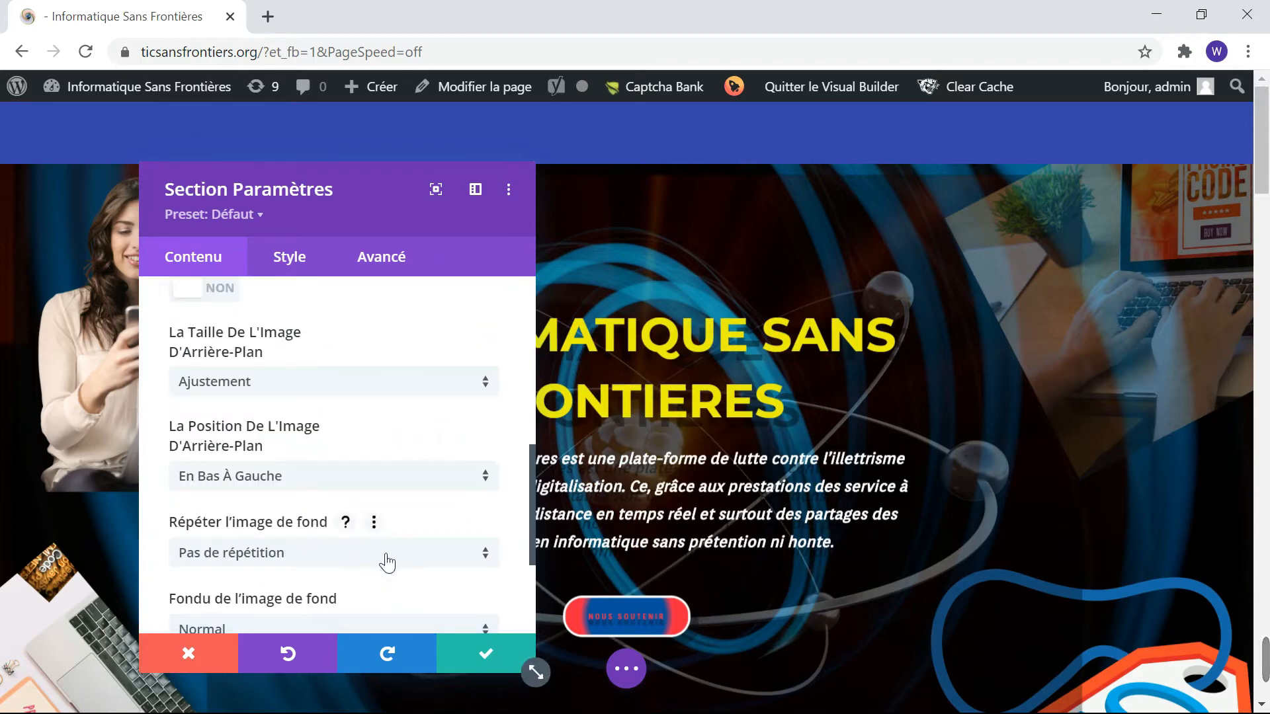
pyautogui.click(470, 483)
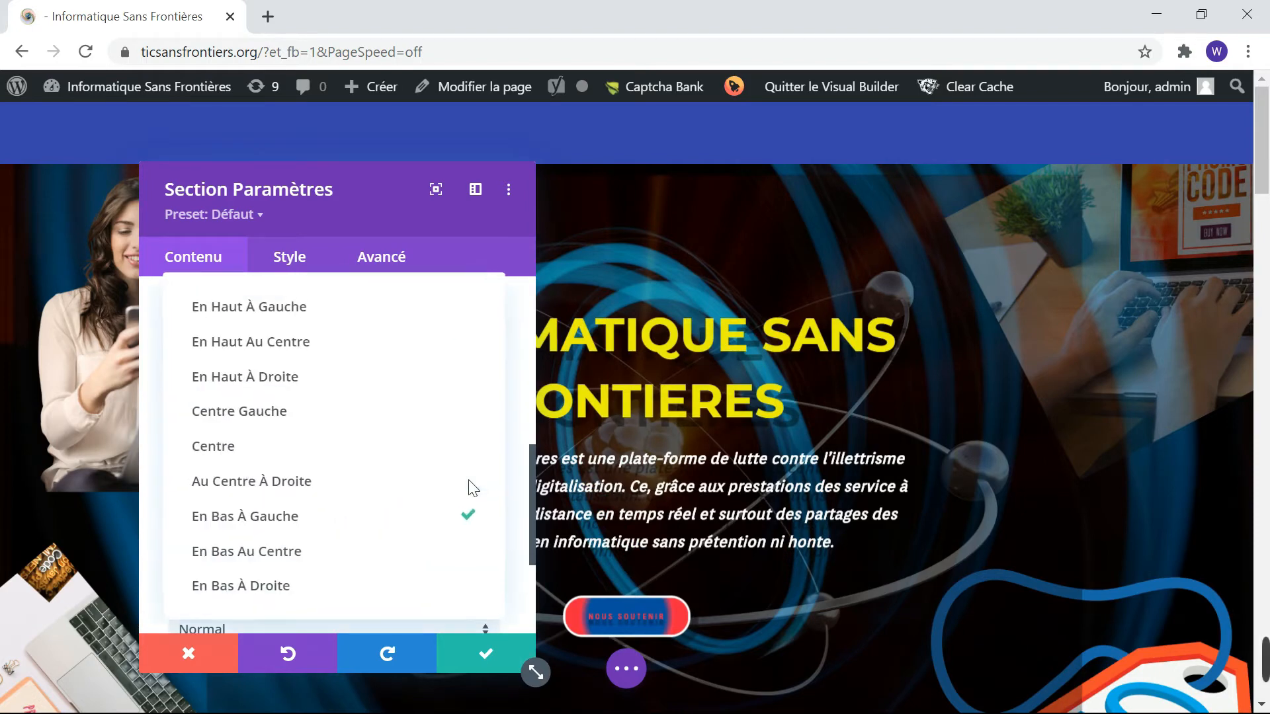
pyautogui.click(281, 446)
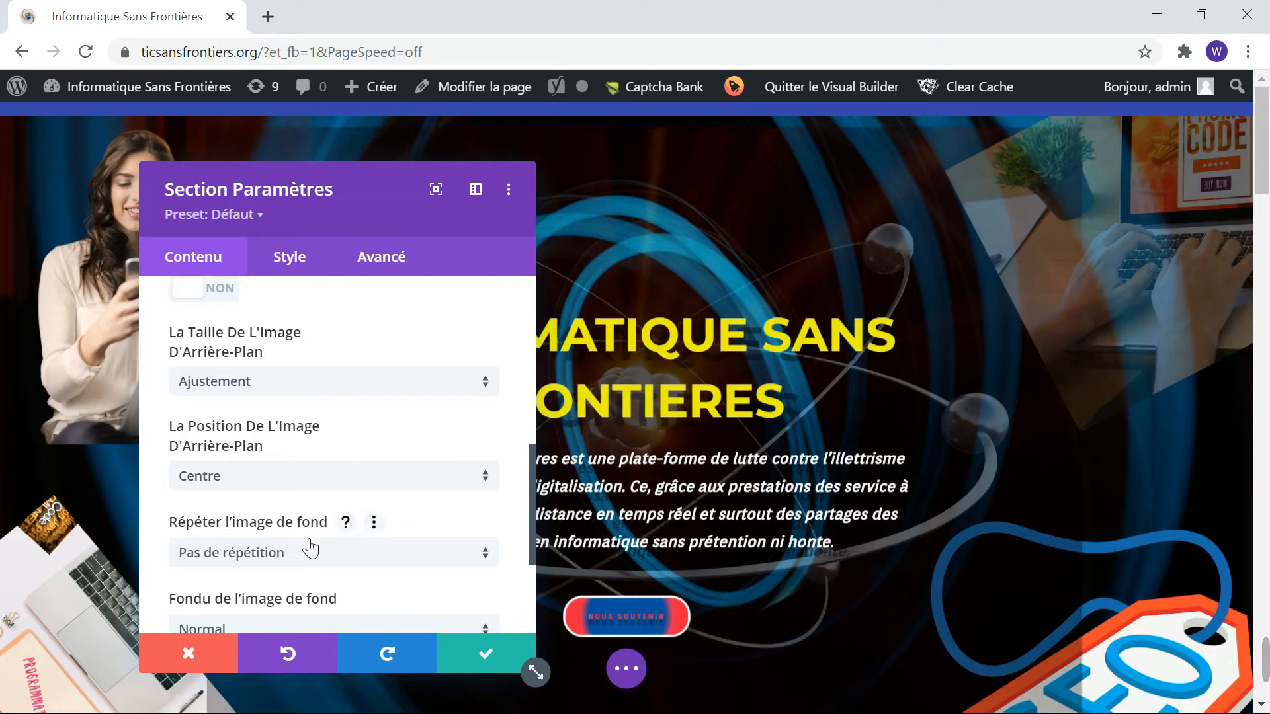
# Set the blend mode of the background image (Fondu de l'image de fond) to Écran
pyautogui.scroll(-2, 330, 547)
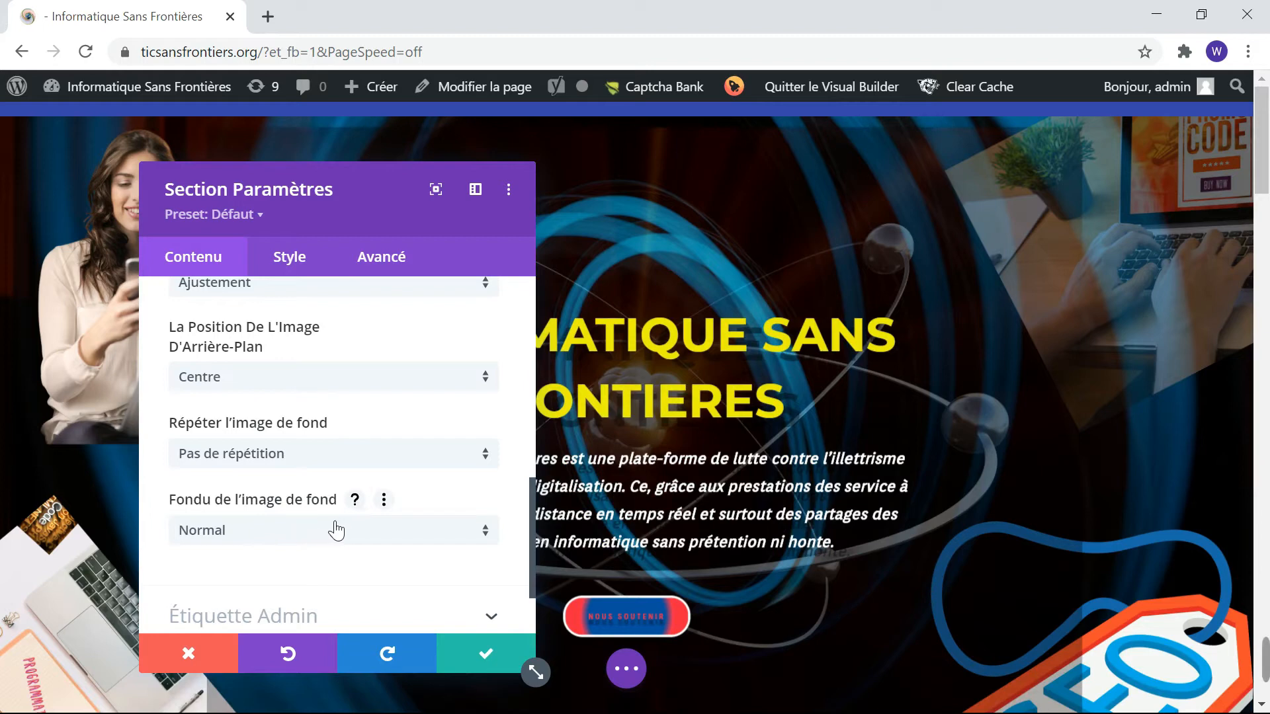
pyautogui.click(496, 542)
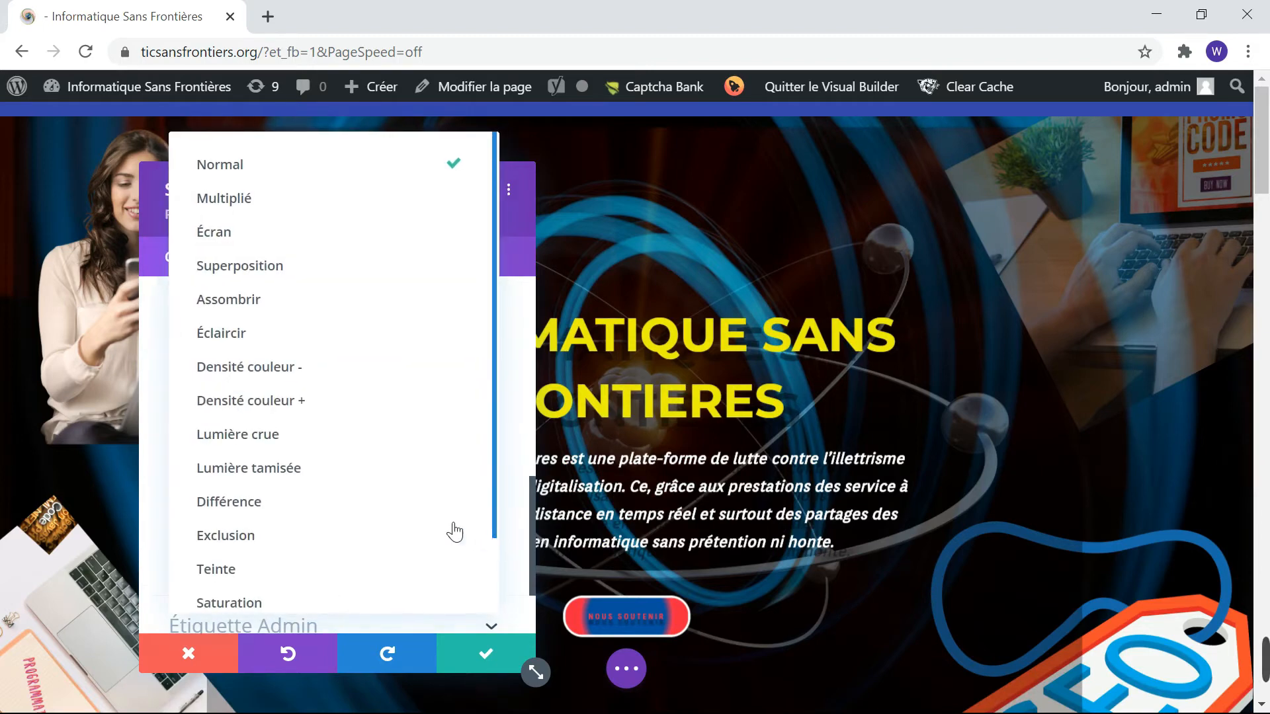
pyautogui.click(250, 245)
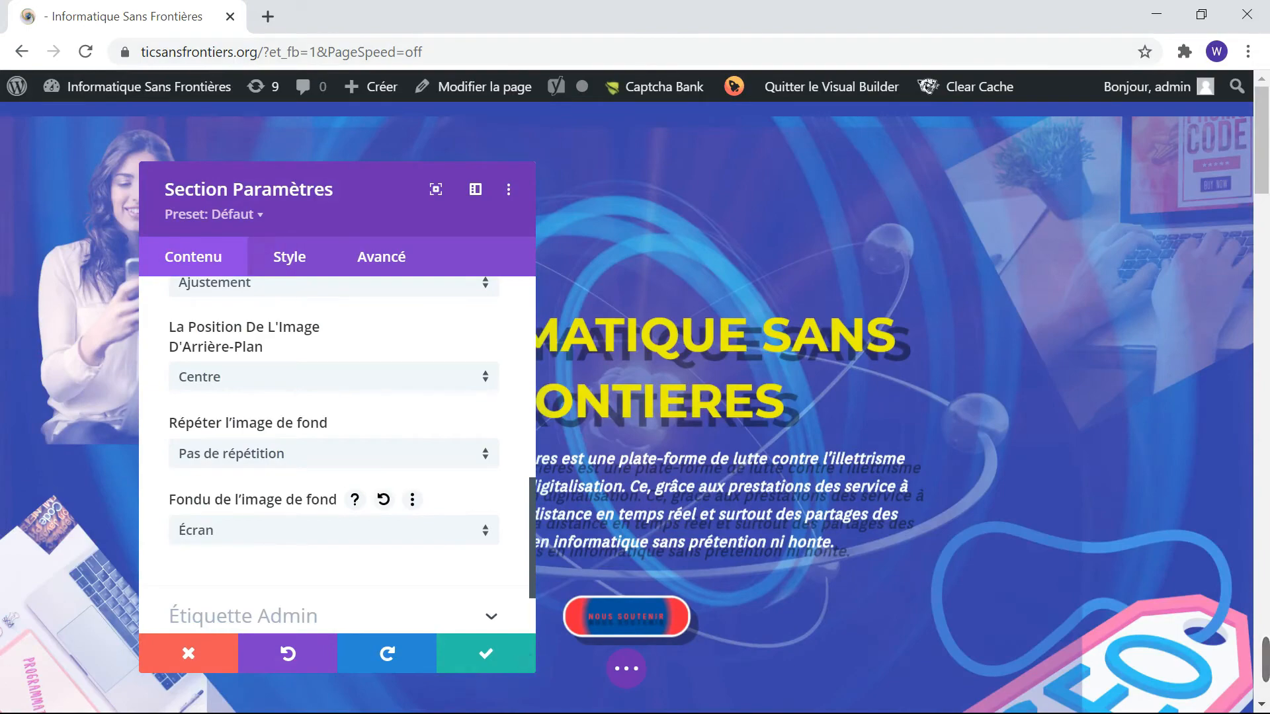
# Change the background image's blend mode to Multiplié
pyautogui.scroll(-3, 892, 469)
pyautogui.click(495, 539)
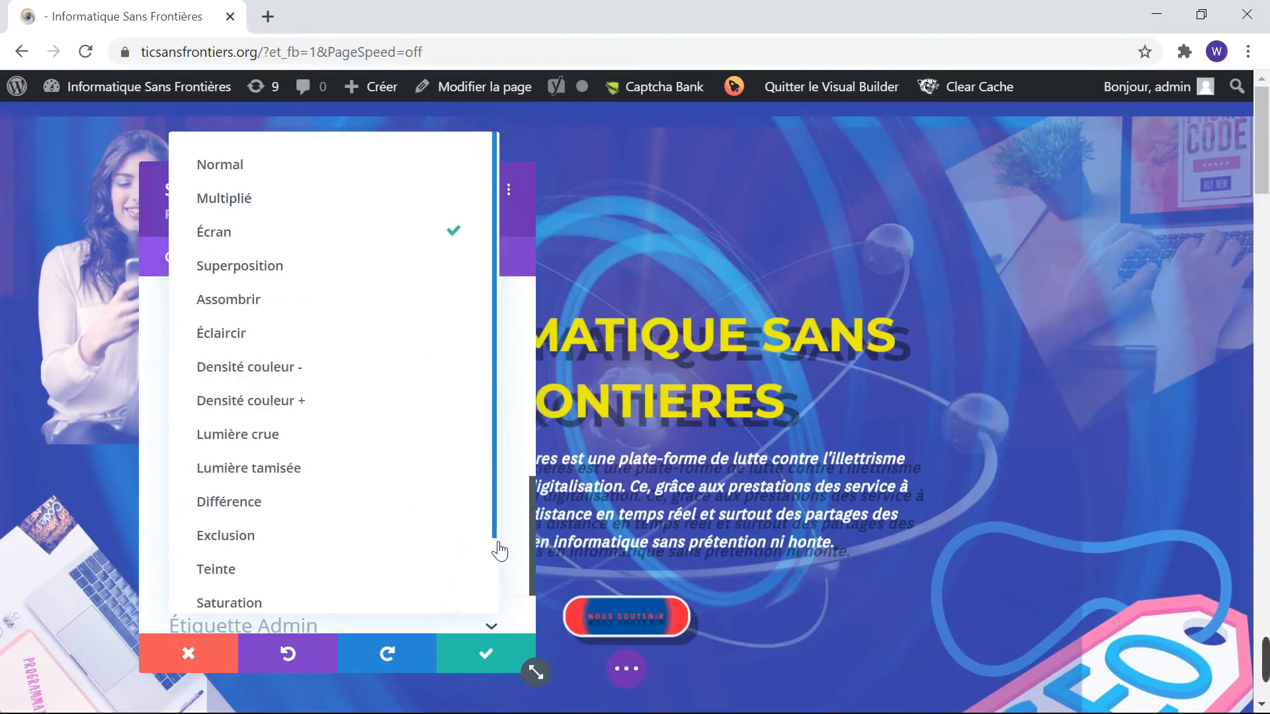
pyautogui.click(295, 211)
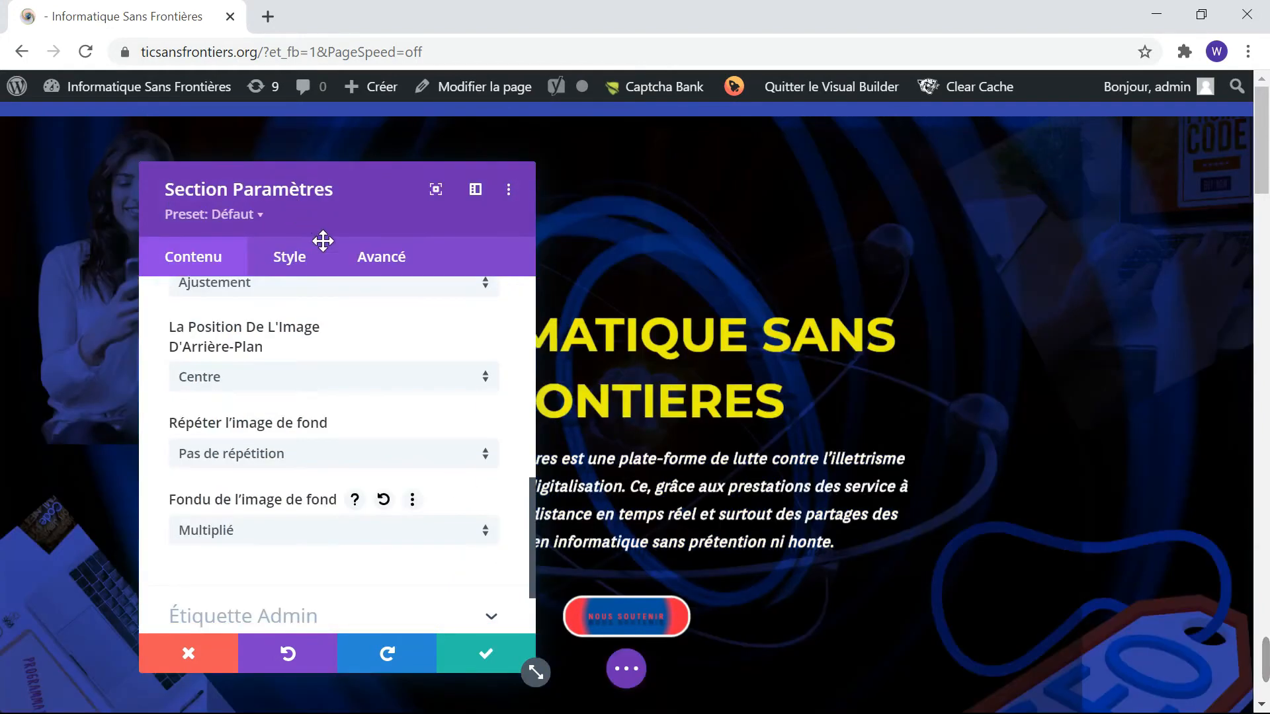
# Try the Assombrir and Éclaircir blend modes on the section's background image
pyautogui.click(490, 545)
pyautogui.click(334, 314)
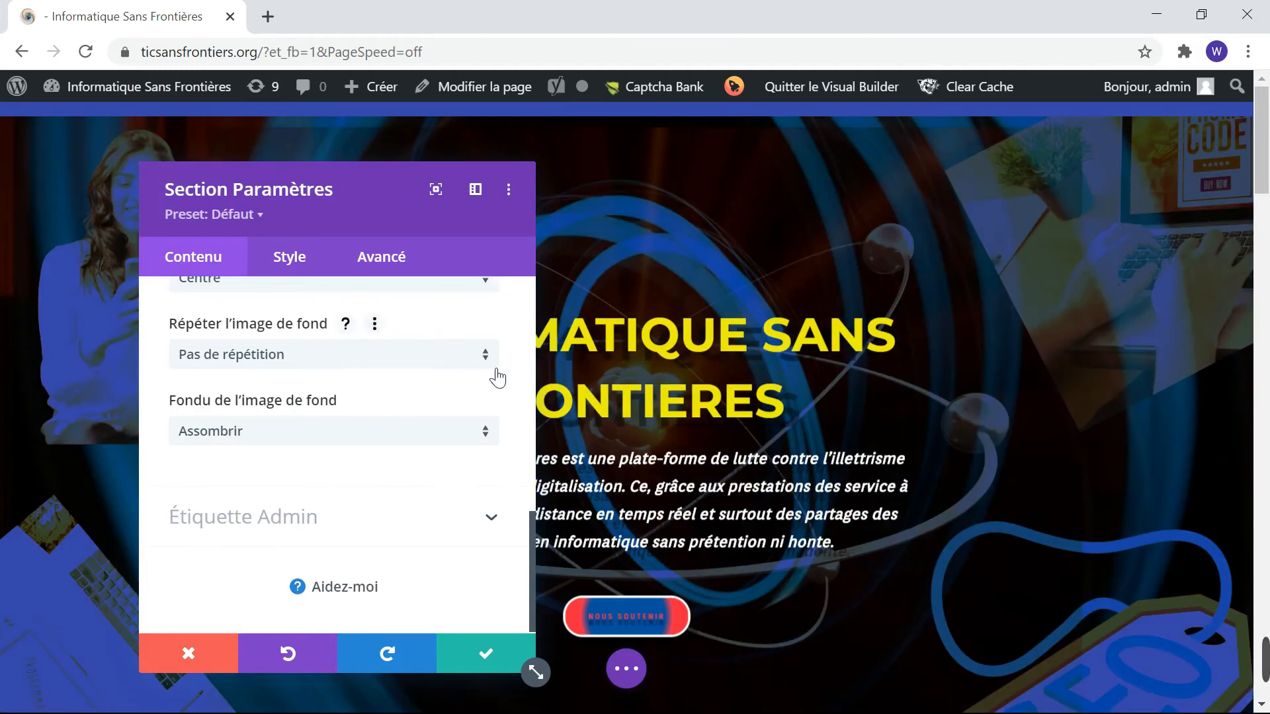
pyautogui.click(489, 439)
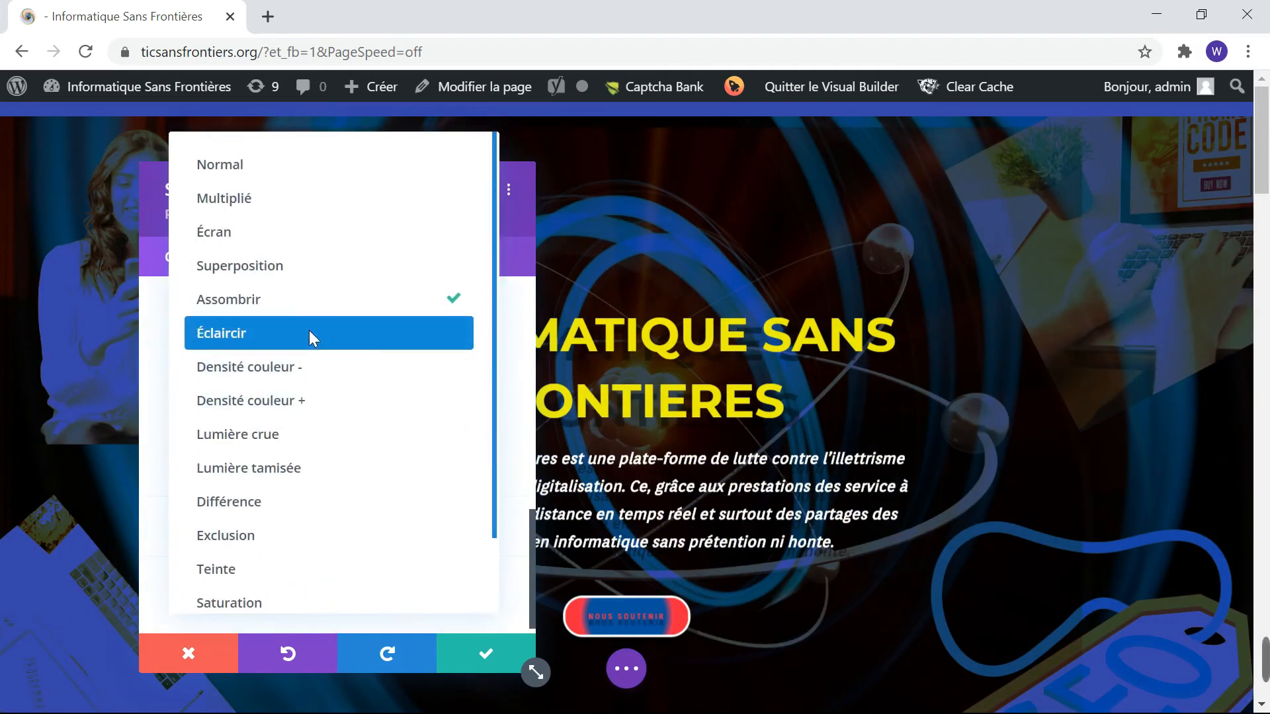
pyautogui.click(308, 332)
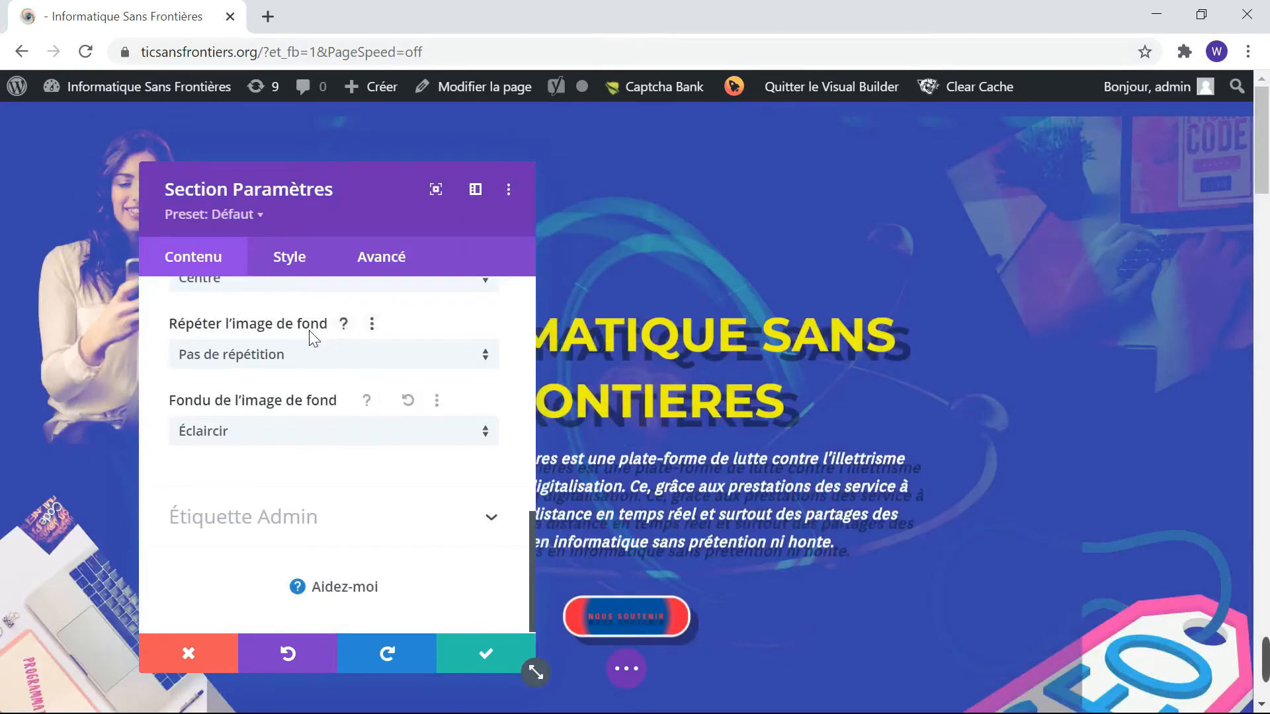
# Try the Densité couleur - and Densité couleur + blend modes on the section's background image
pyautogui.click(489, 439)
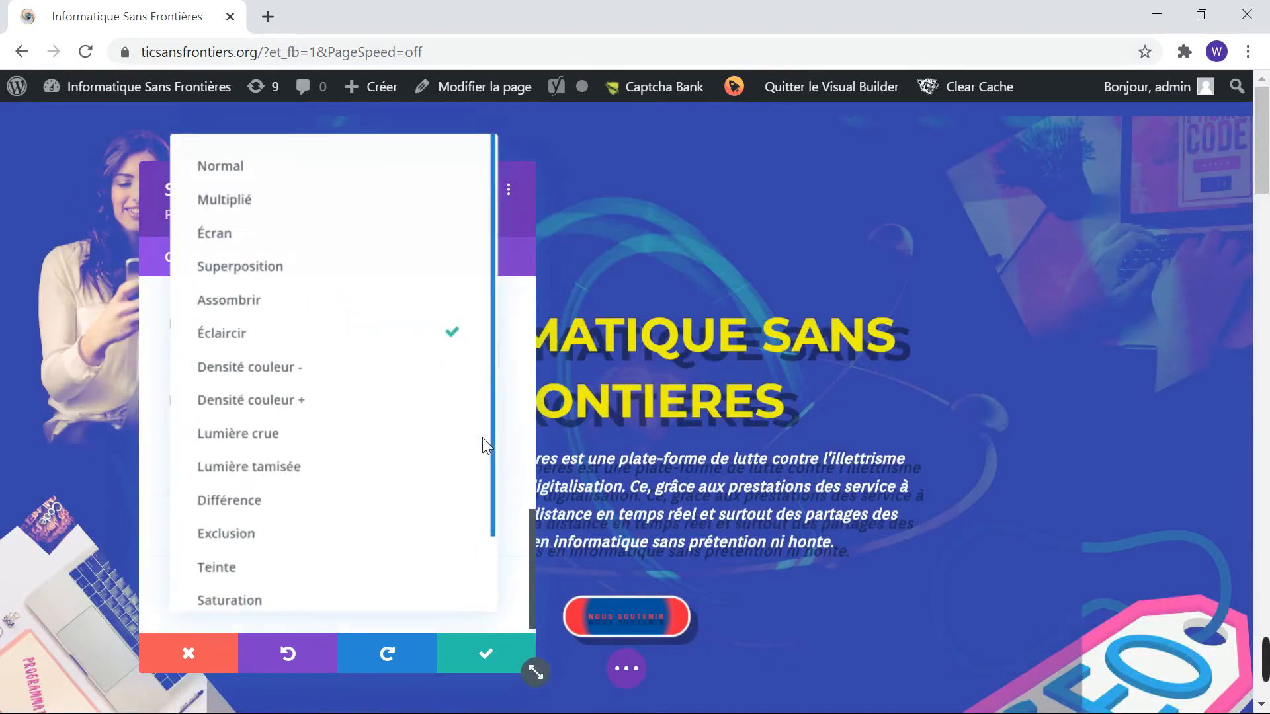
pyautogui.click(353, 381)
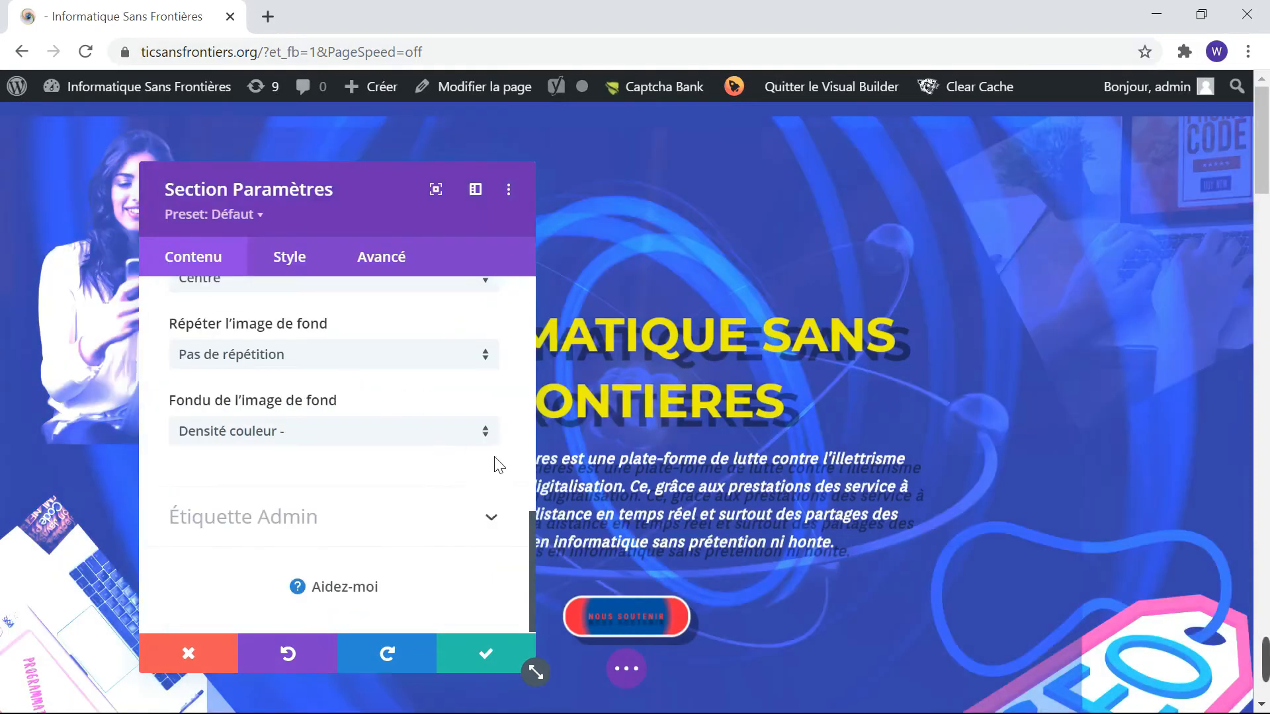
pyautogui.click(488, 441)
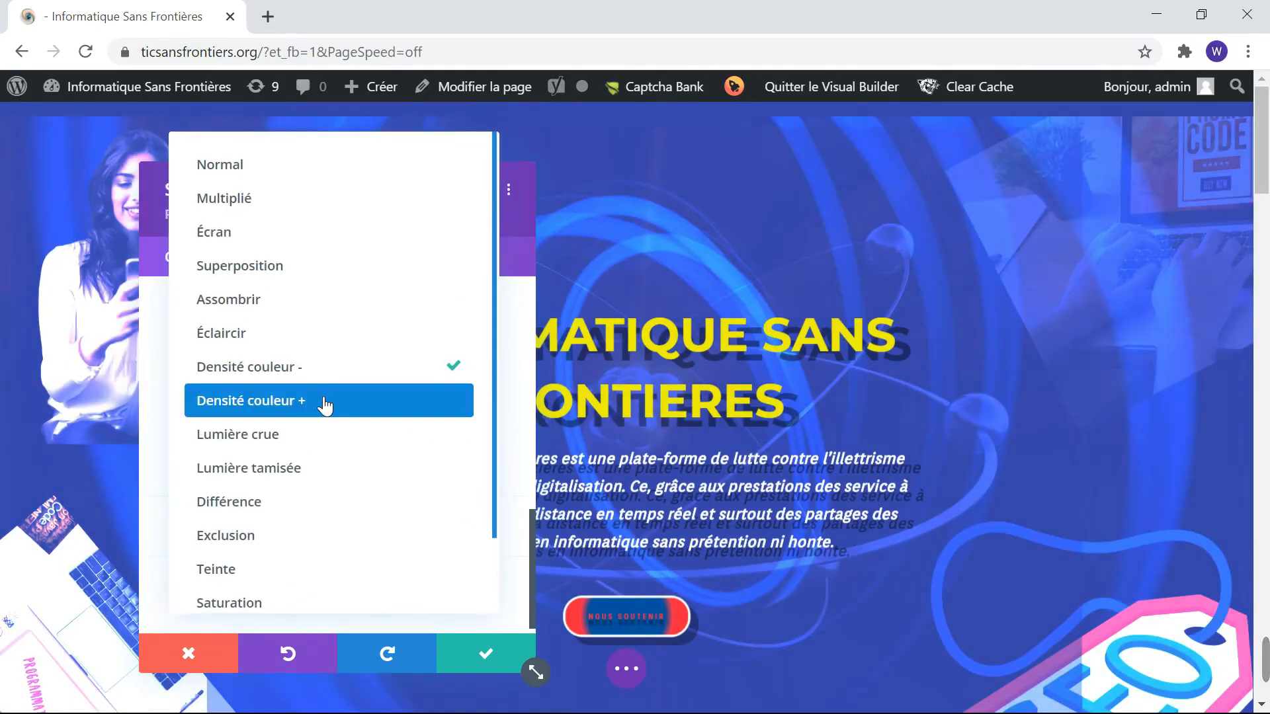
pyautogui.click(324, 406)
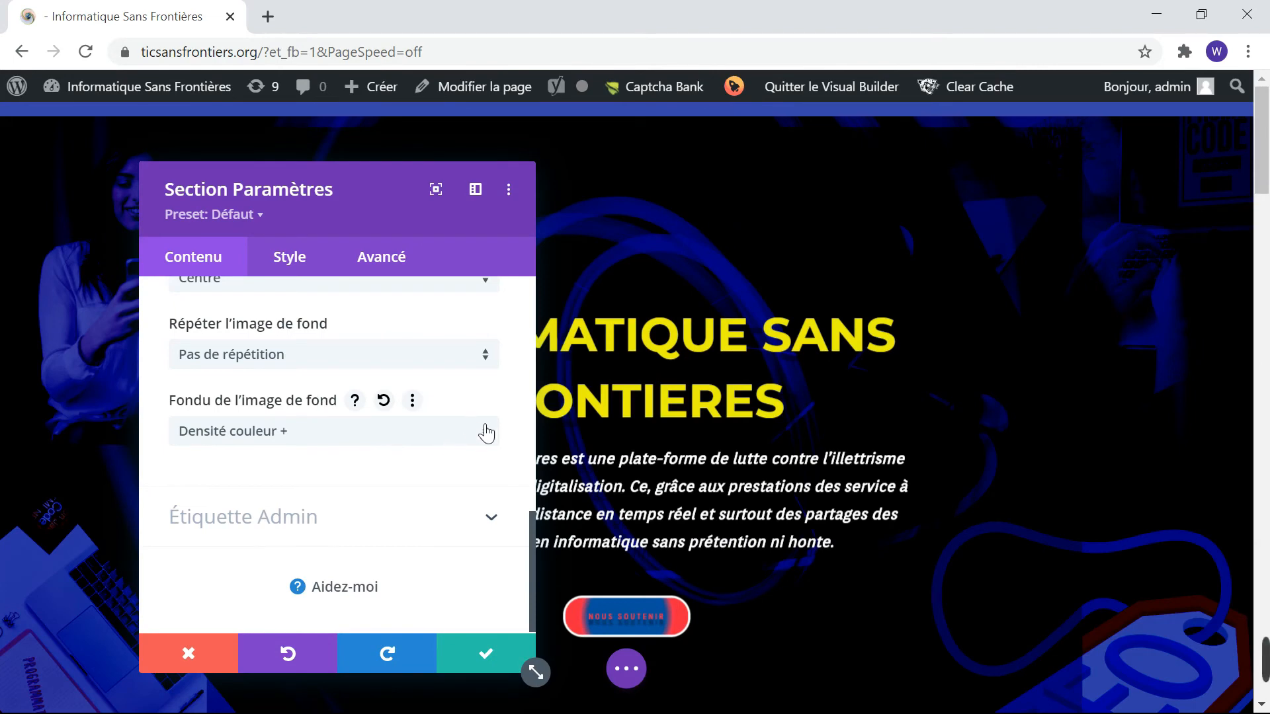
# Try the Lumière crue and Lumière tamisée blend modes on the section's background image
pyautogui.click(488, 441)
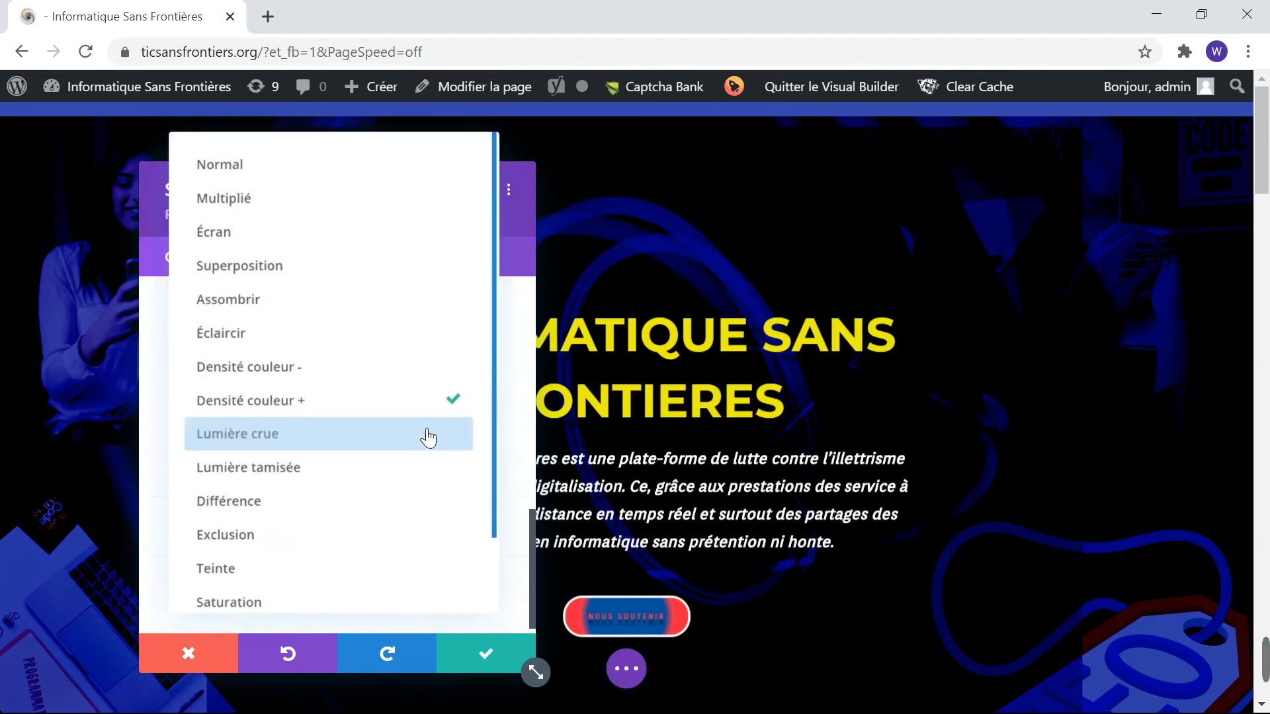
pyautogui.click(373, 449)
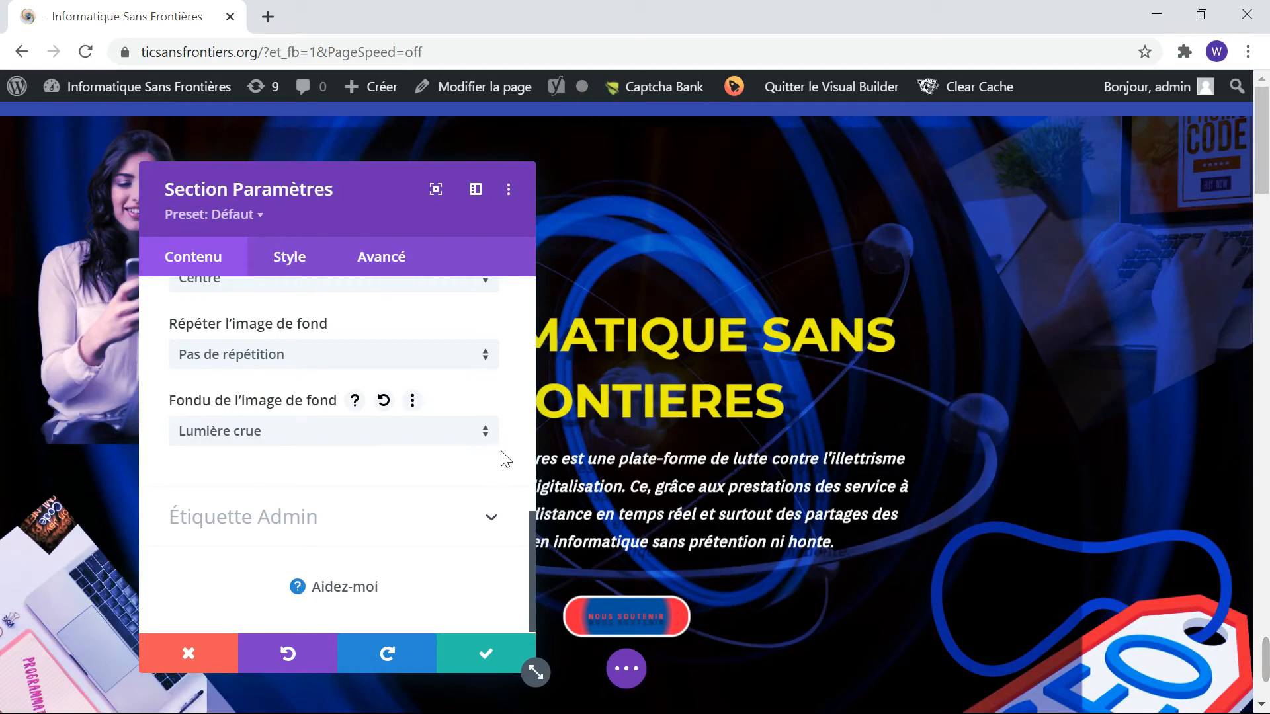
pyautogui.click(490, 439)
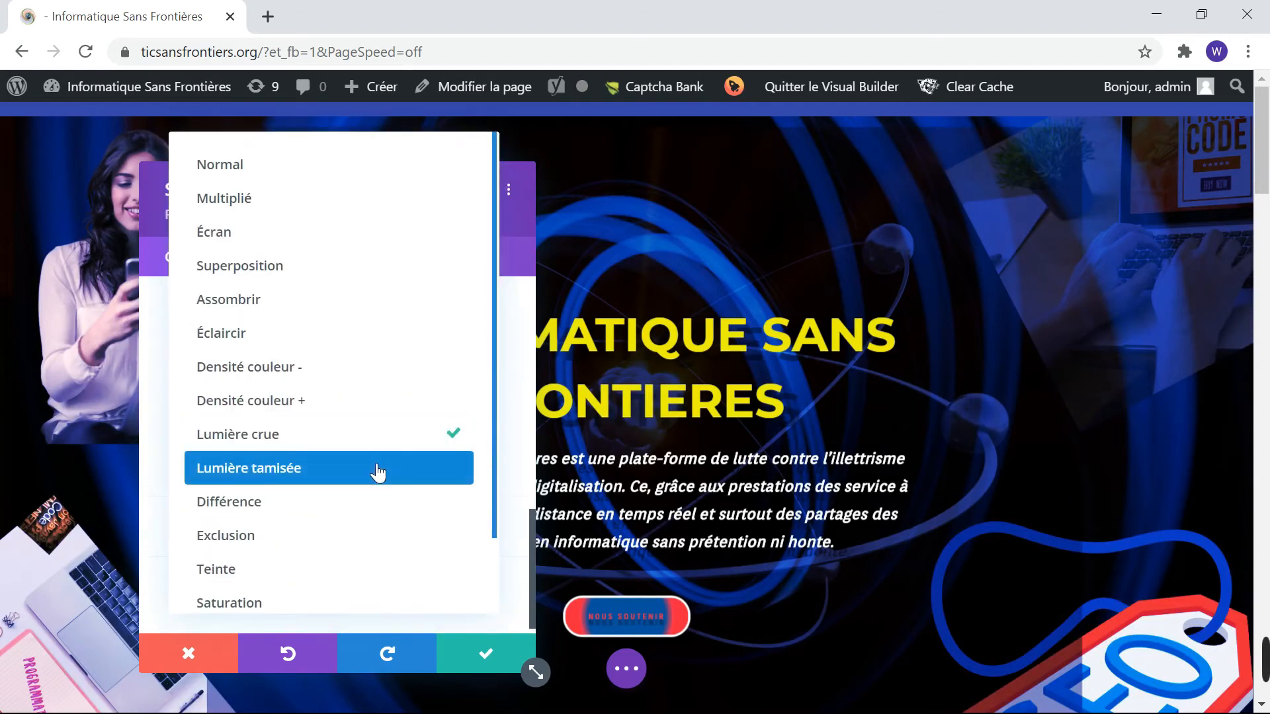
pyautogui.click(375, 471)
# Try the Différence and Exclusion blend modes on the section's background image
pyautogui.click(499, 450)
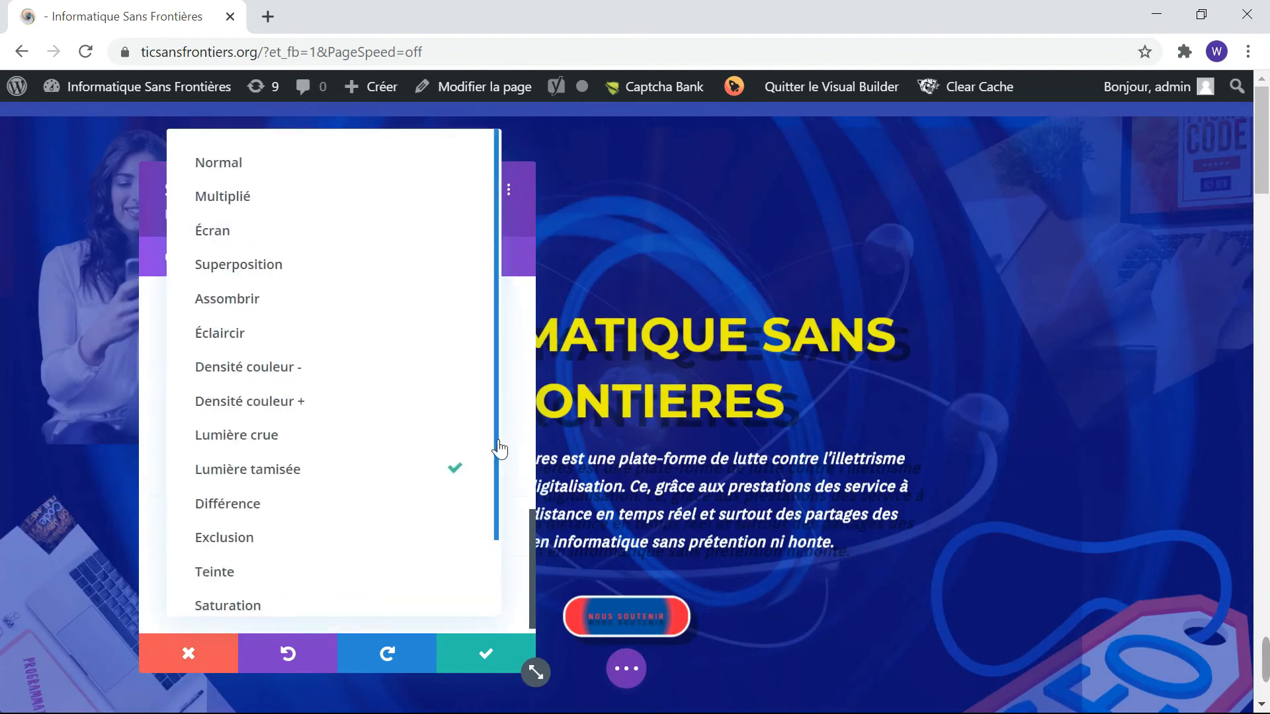
pyautogui.click(369, 513)
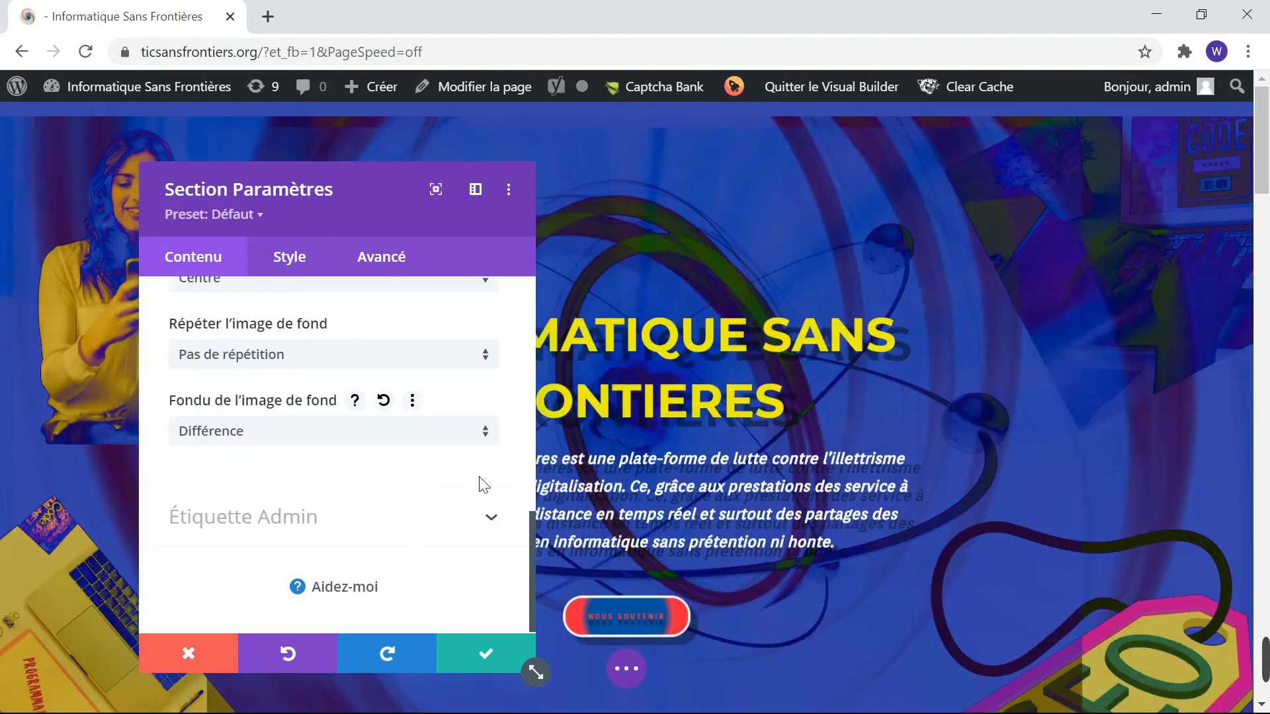
pyautogui.click(487, 441)
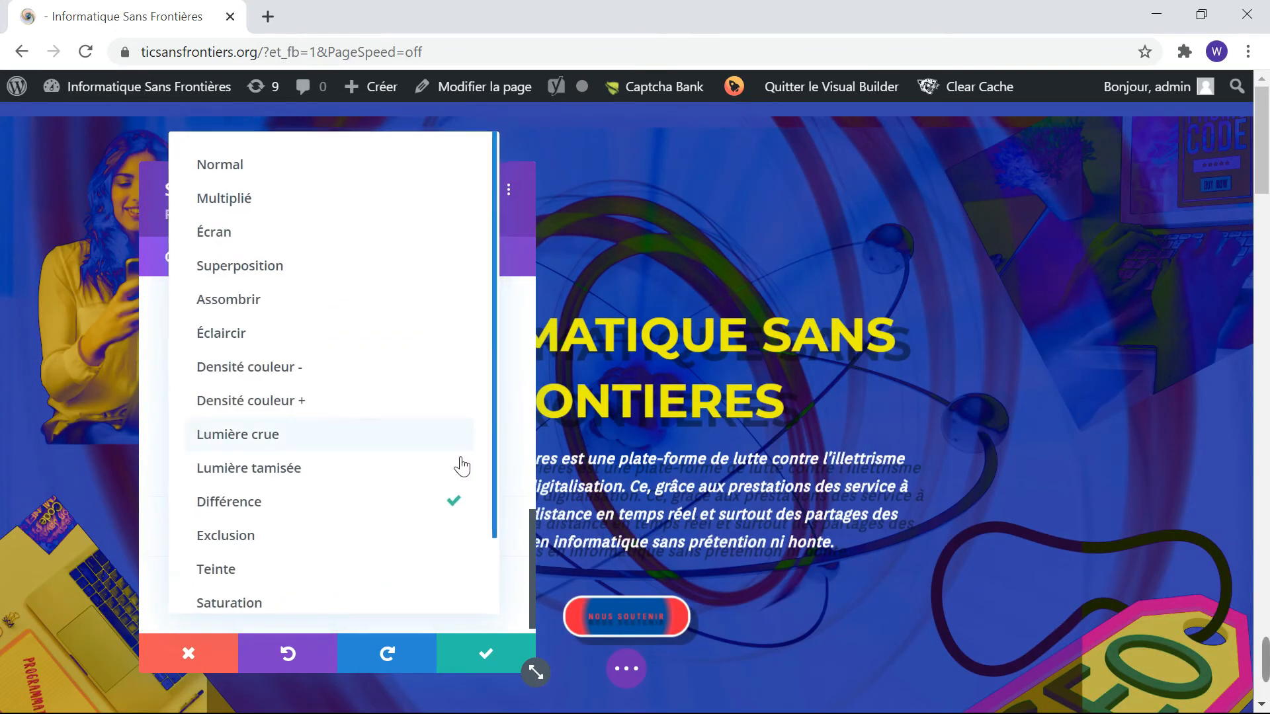
pyautogui.click(373, 538)
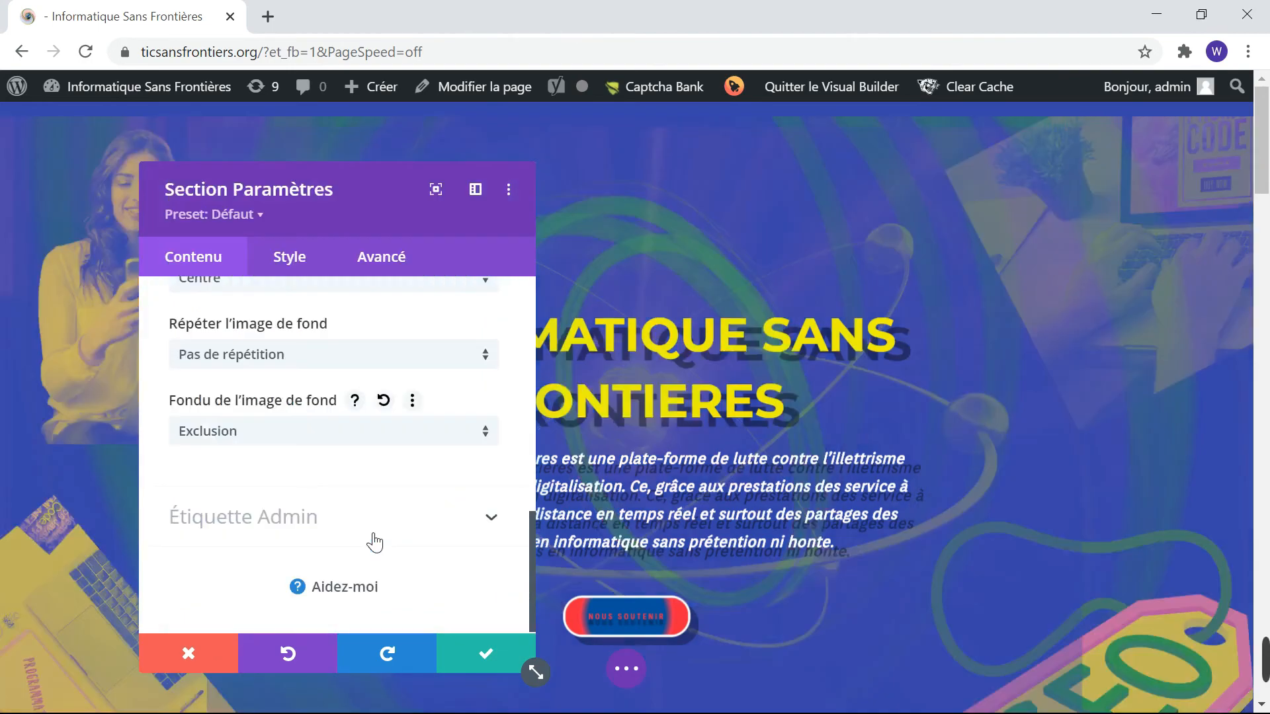
# Try the Teinte and Saturation blend modes on the section's background image
pyautogui.click(496, 449)
pyautogui.click(315, 575)
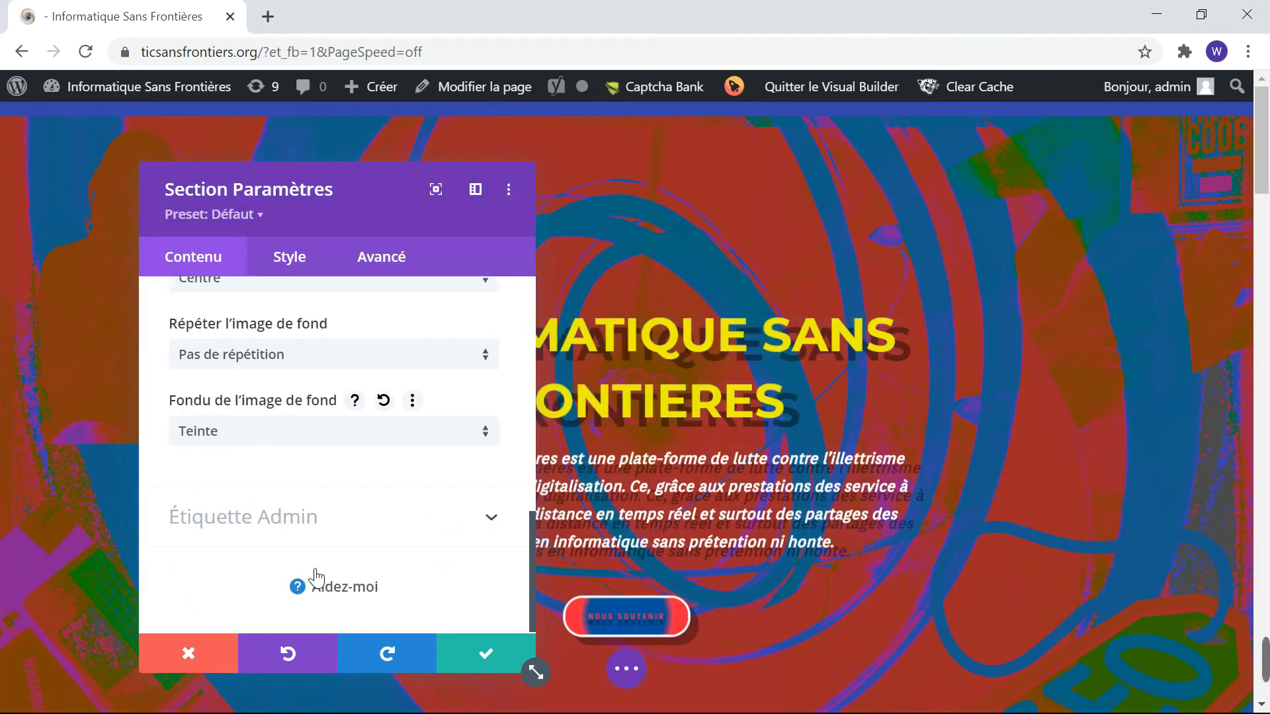
pyautogui.click(499, 449)
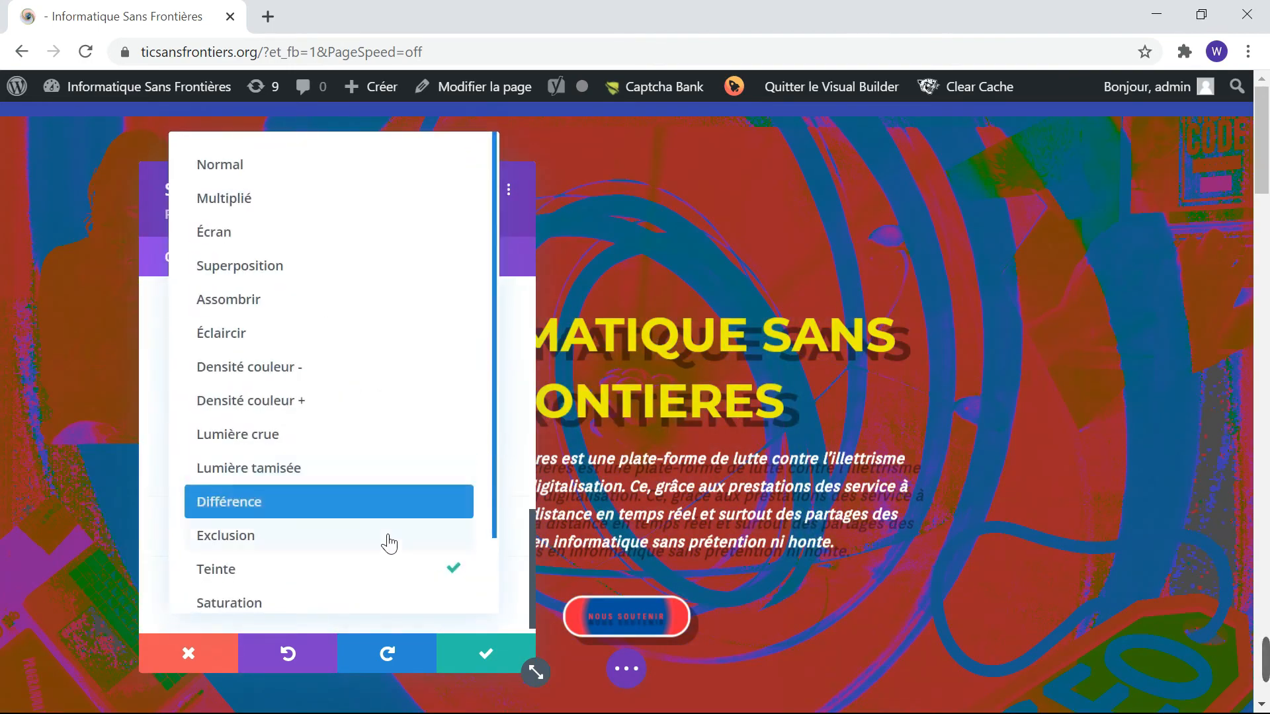
pyautogui.click(369, 602)
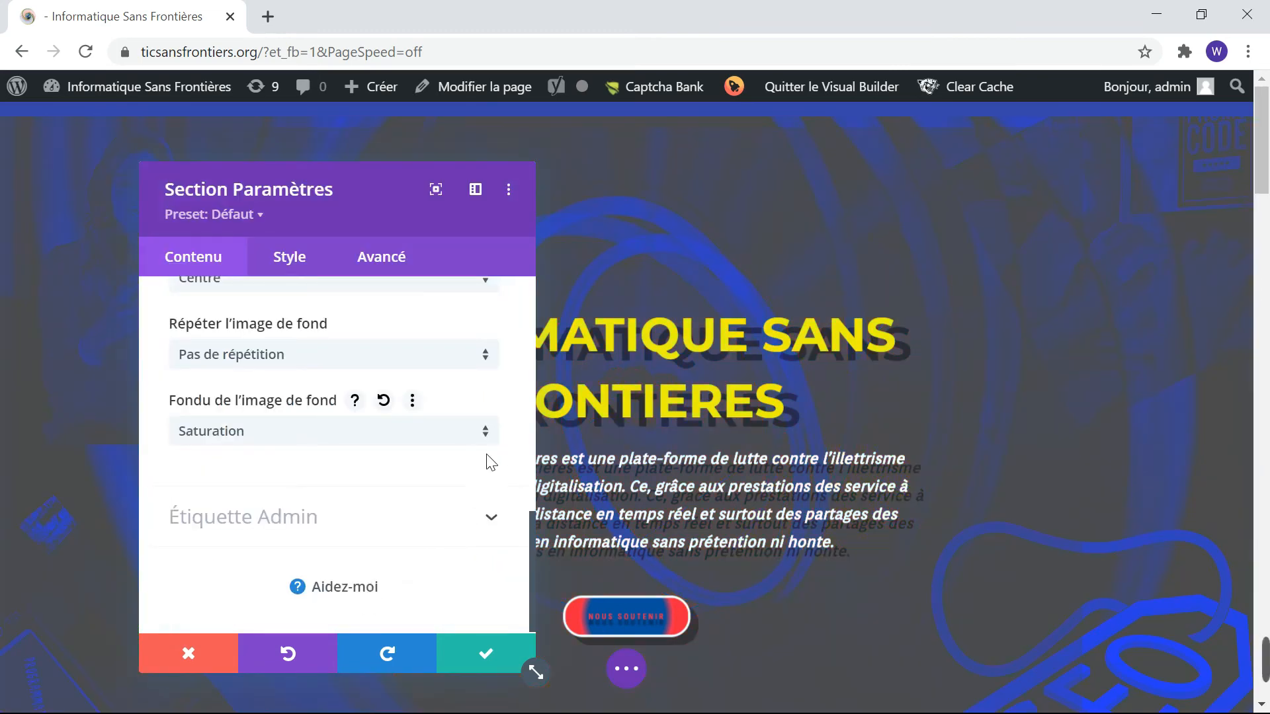
# Try the Couleur and Luminosité blend modes on the section's background image, dismissing the low-battery notice
pyautogui.click(496, 450)
pyautogui.scroll(-2, 451, 504)
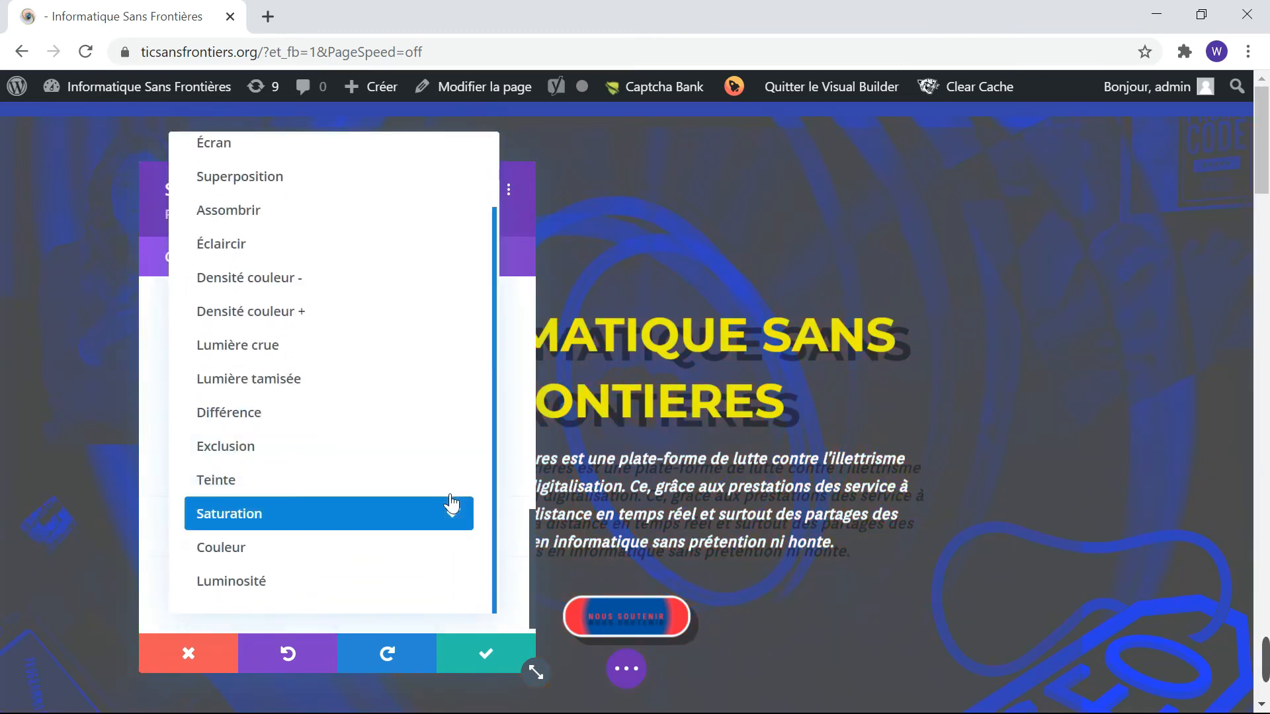
pyautogui.click(399, 547)
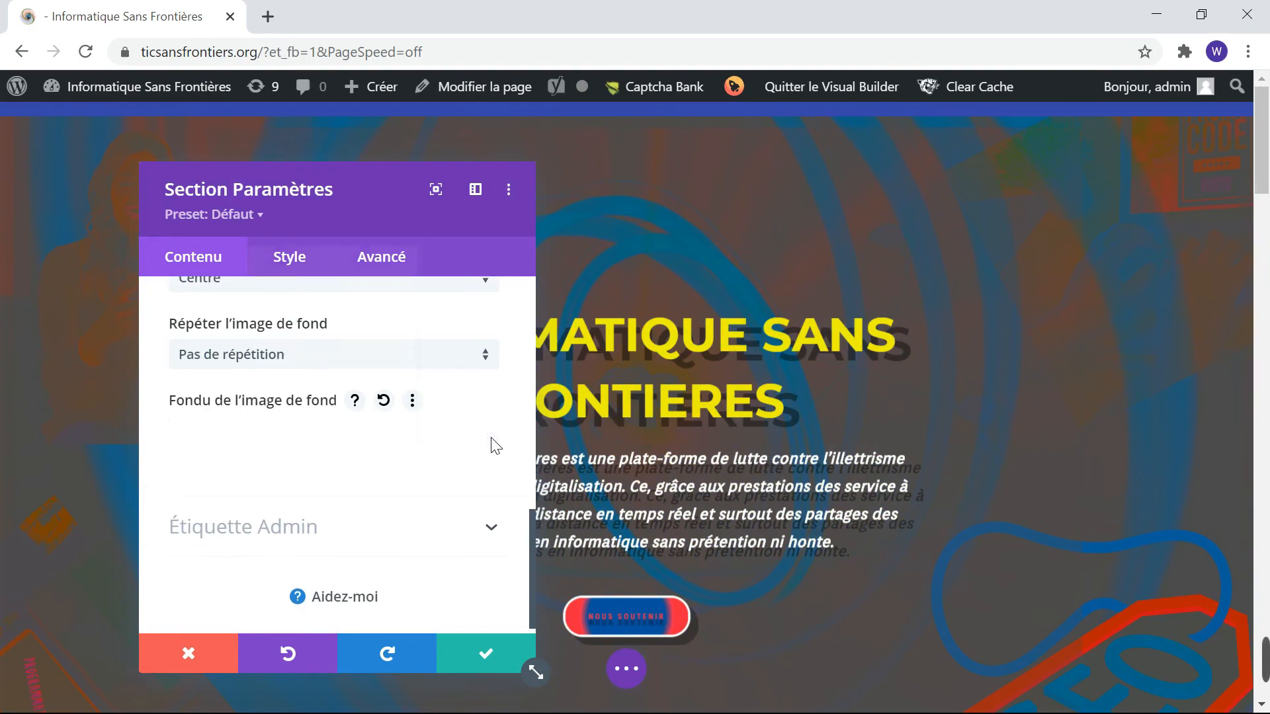
pyautogui.click(490, 445)
pyautogui.scroll(-2, 392, 586)
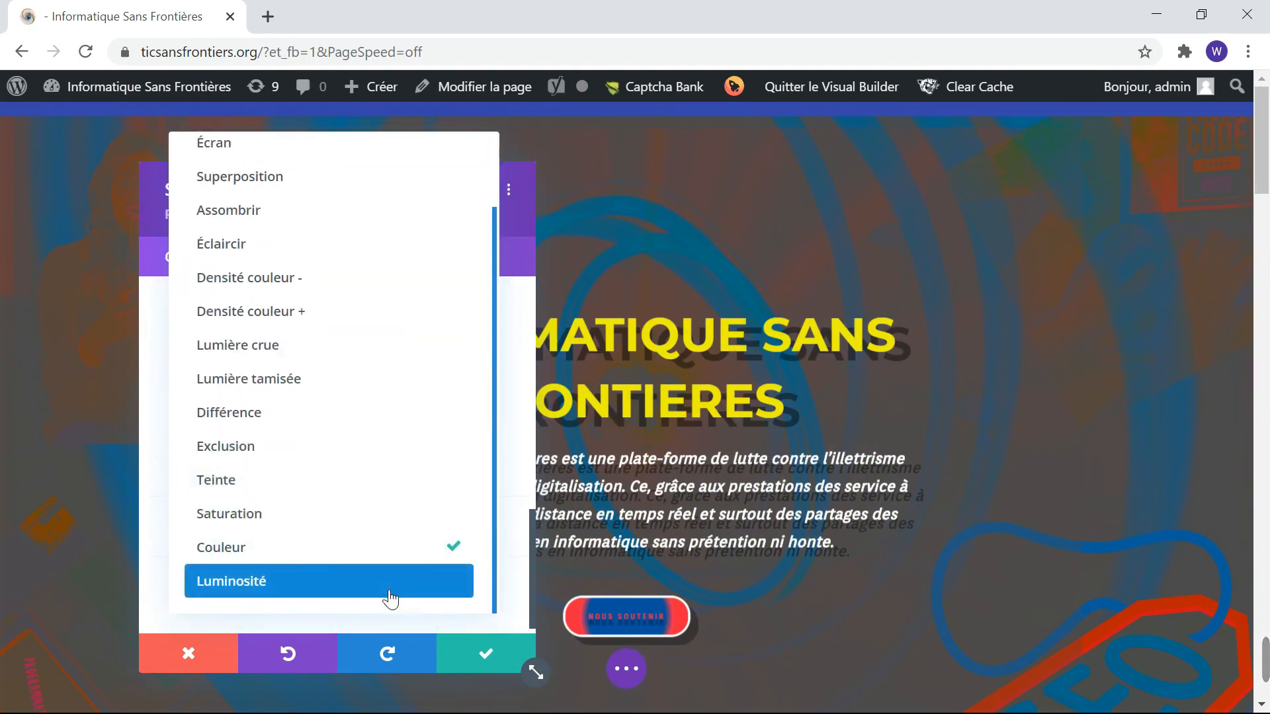
pyautogui.click(390, 593)
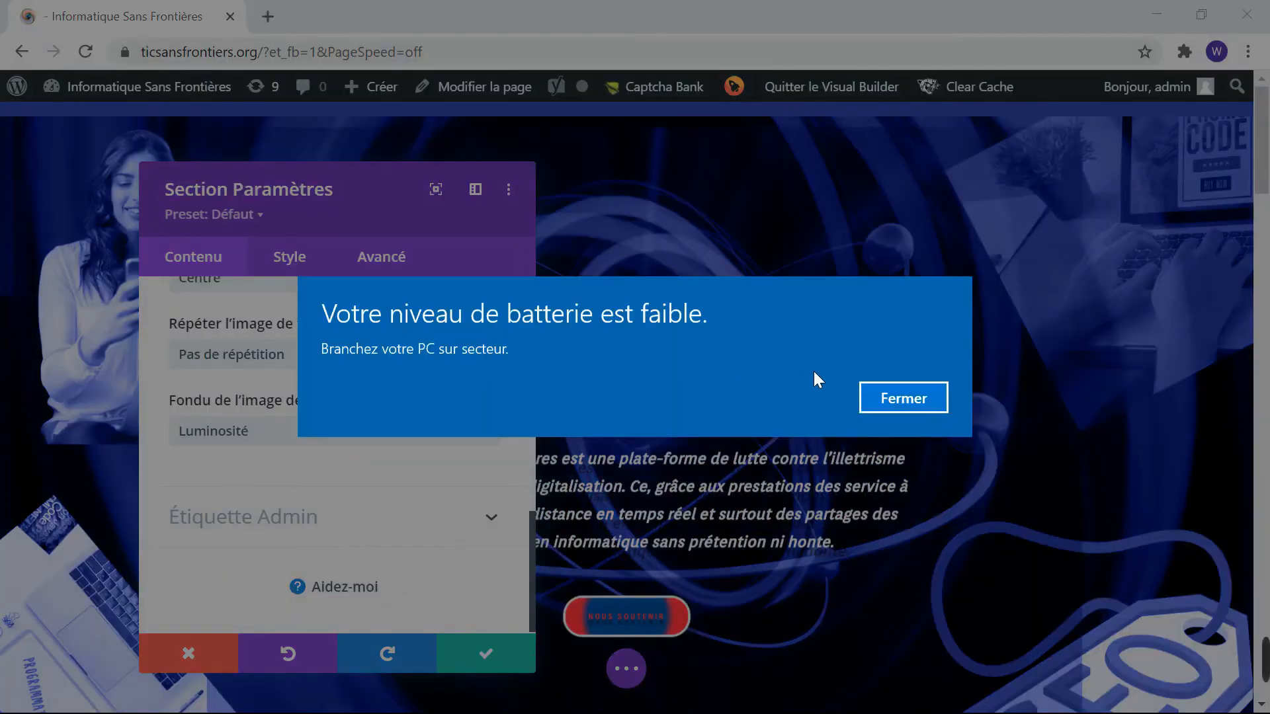
pyautogui.click(920, 401)
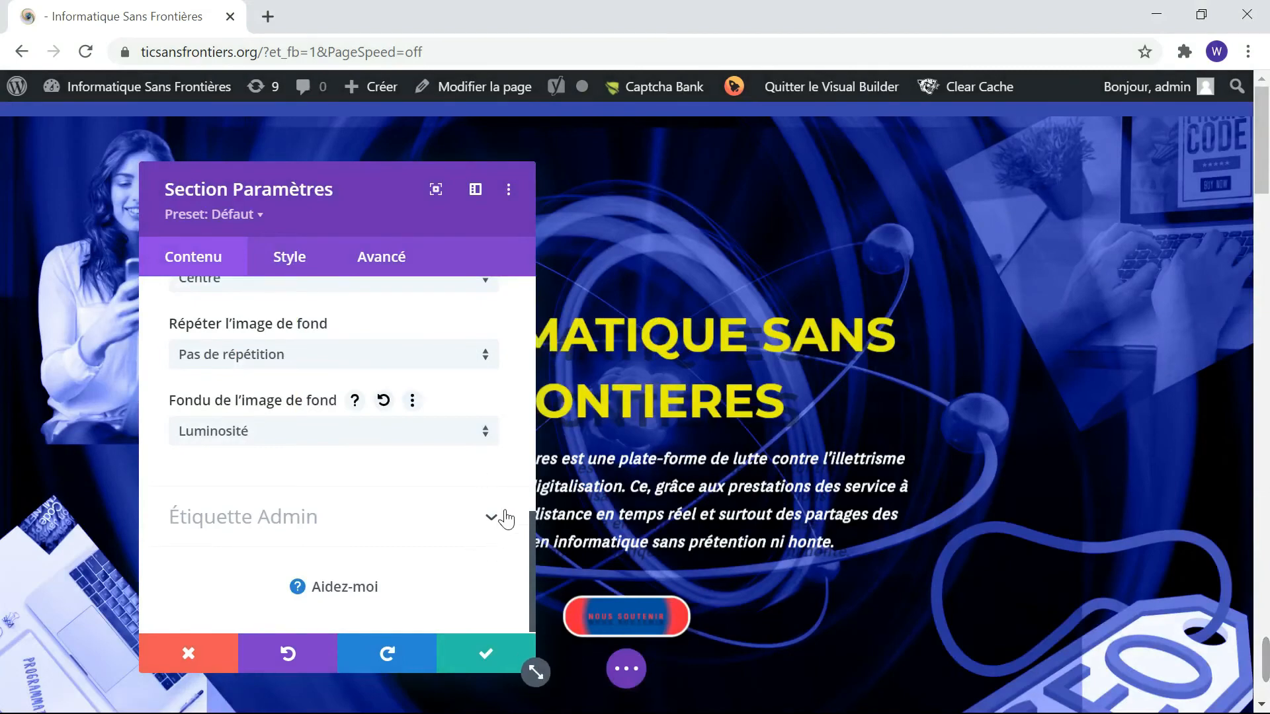
# Set the background image's blend mode (Fondu de l'image de fond) to Normal and save the section's changes
pyautogui.click(487, 433)
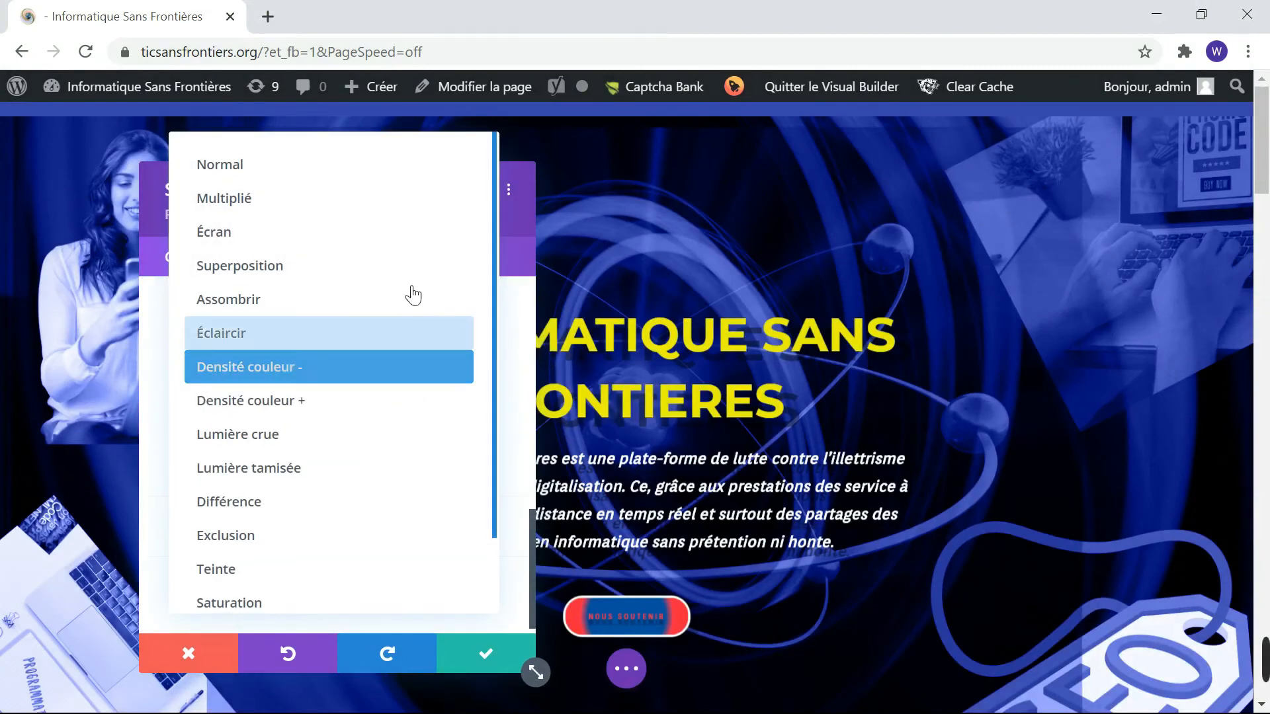
pyautogui.click(311, 179)
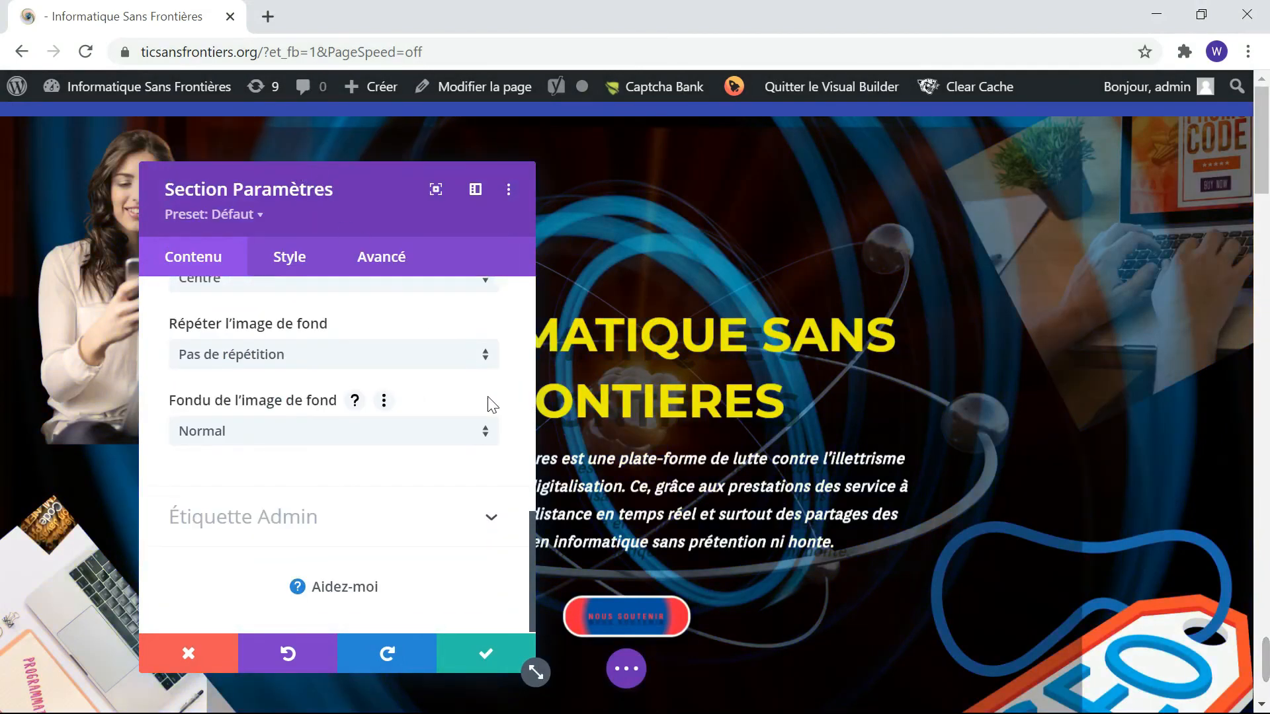
pyautogui.scroll(9, 448, 552)
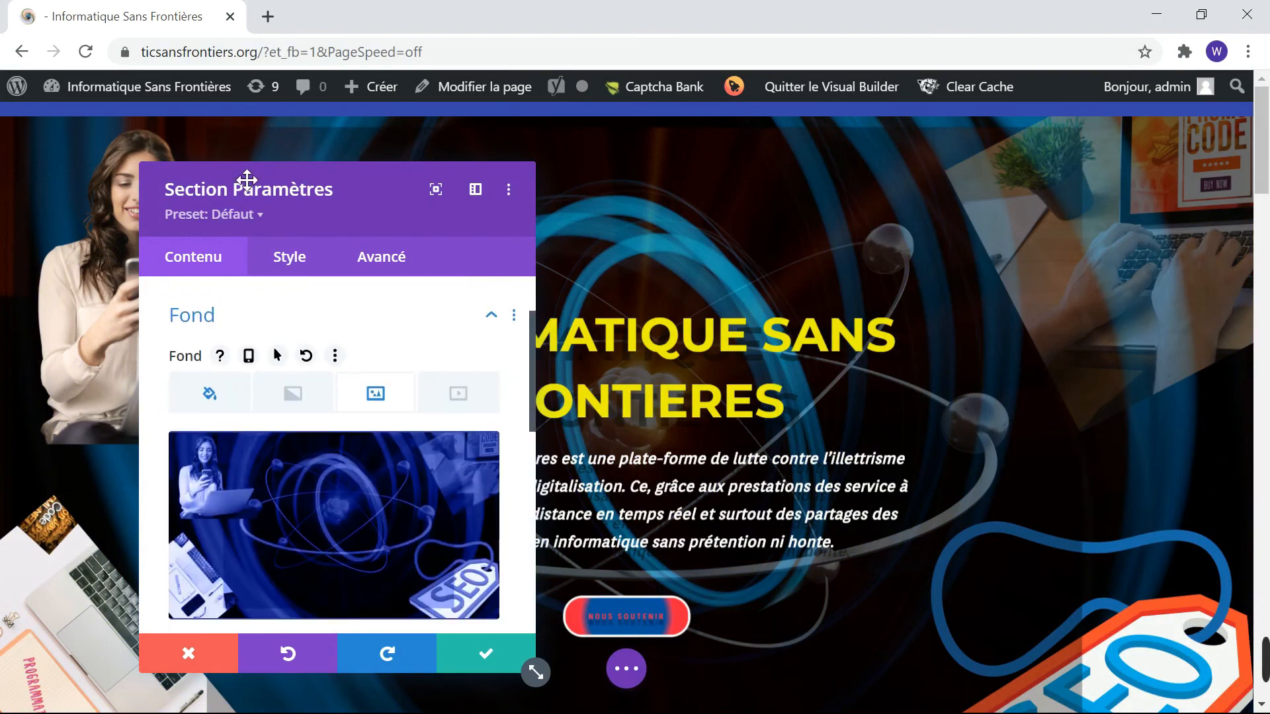
pyautogui.click(292, 260)
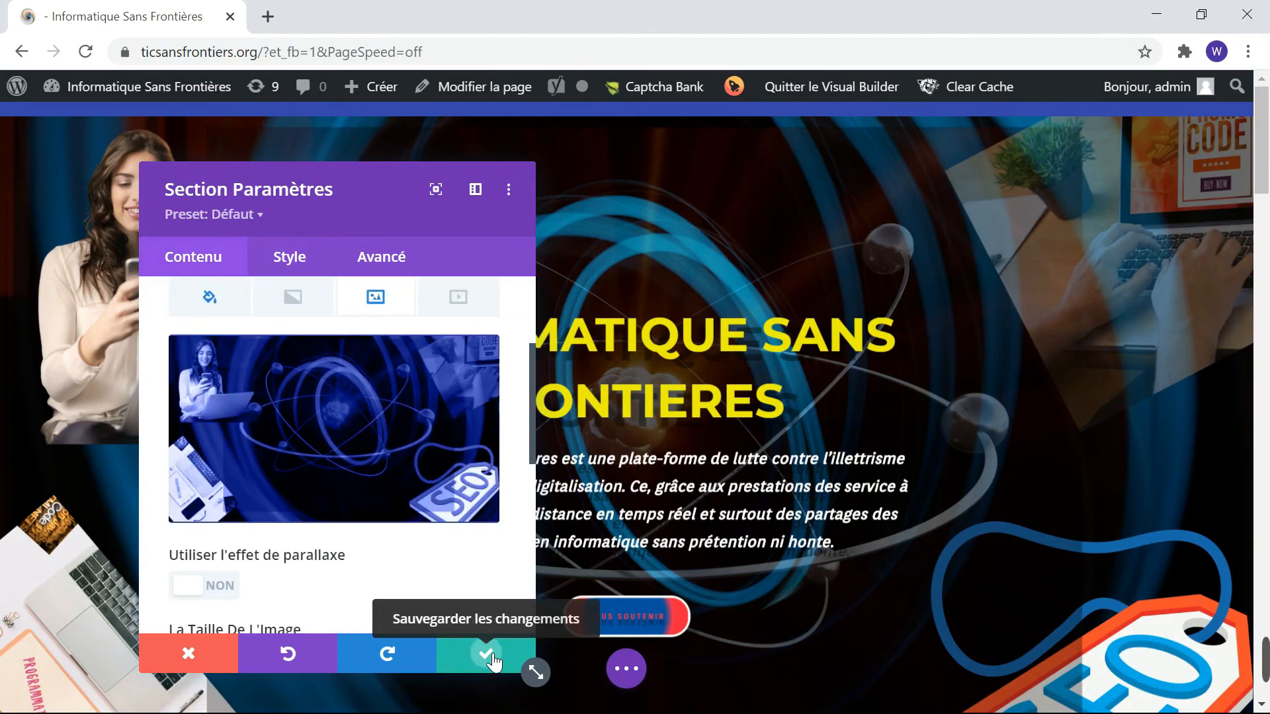
pyautogui.click(486, 654)
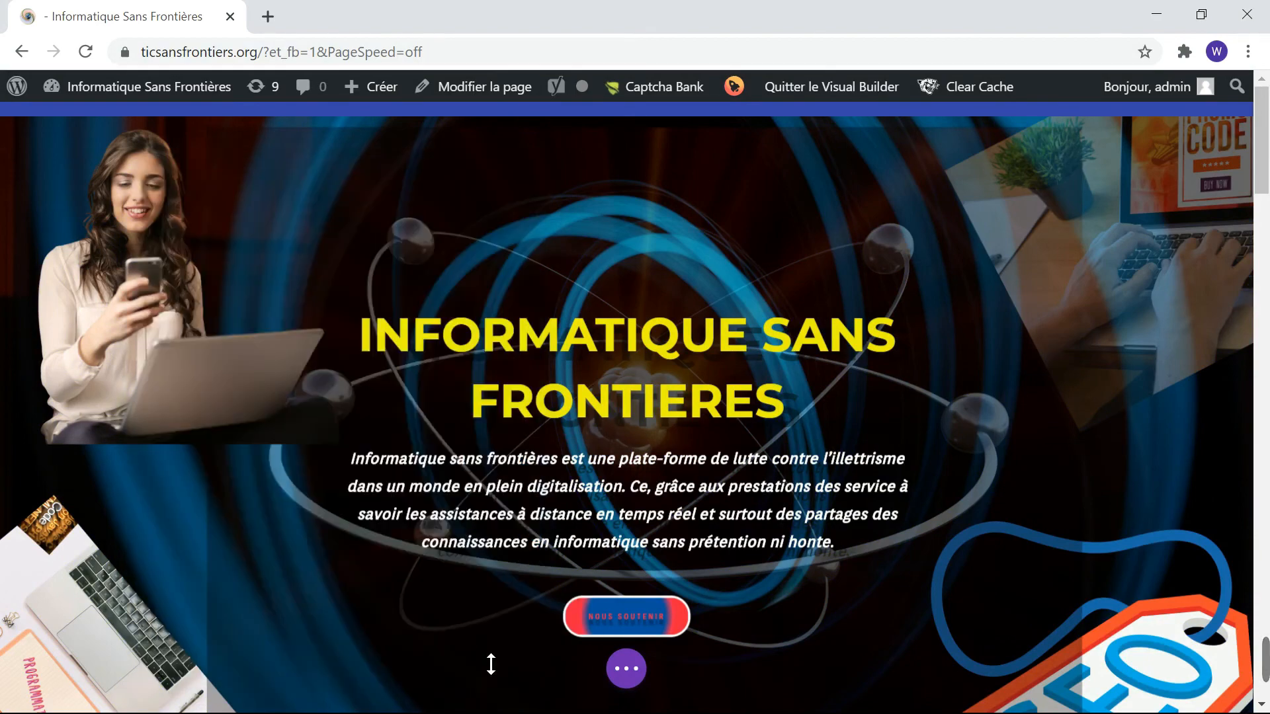